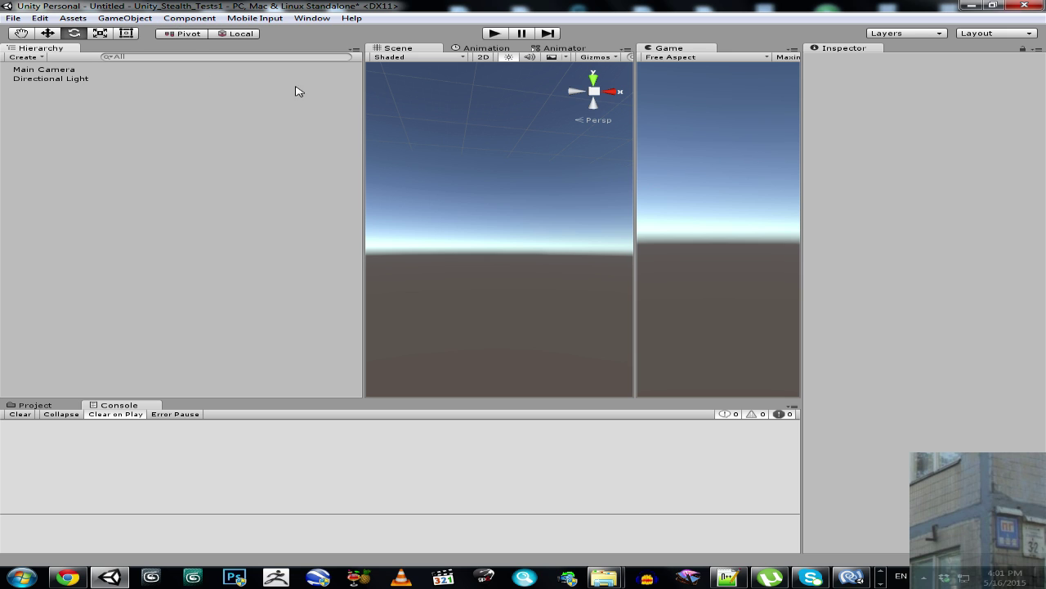
# Step: Create a Capsule from the GameObject > 3D Object menu
pyautogui.click(127, 20)
pyautogui.moveTo(143, 57)
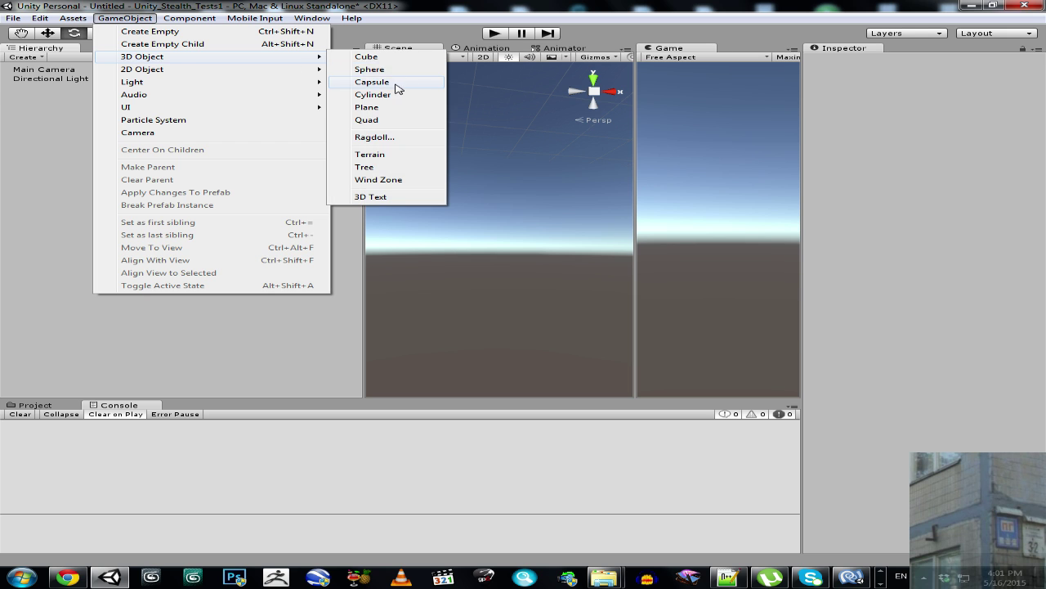
pyautogui.click(398, 83)
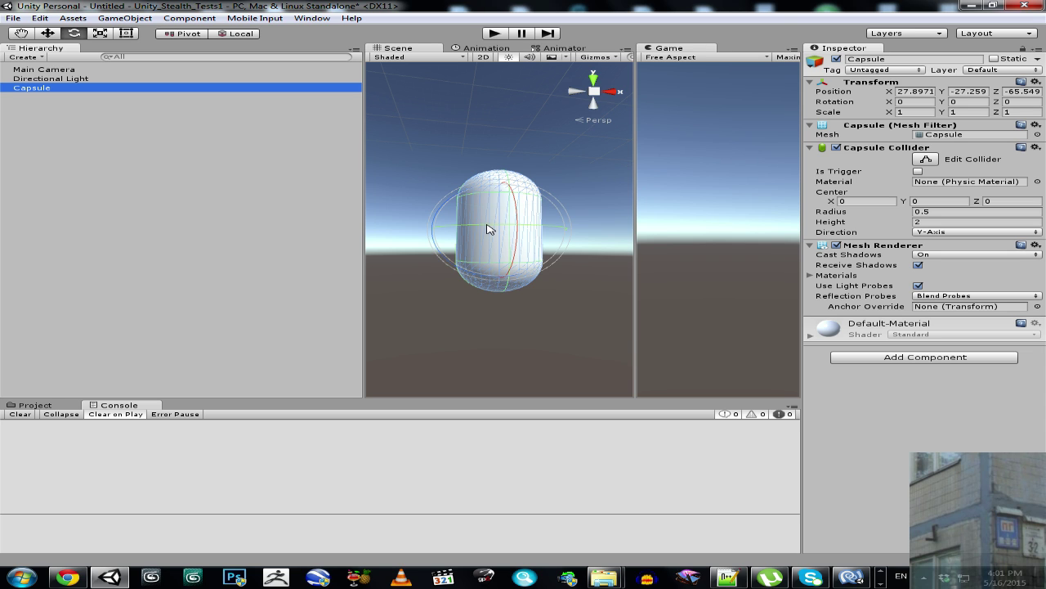
# Step: Duplicate the Capsule, nest the copy as Capsule 1 under it, then duplicate Capsule 1 repeatedly
pyautogui.hotkey('ctrl', 'd')
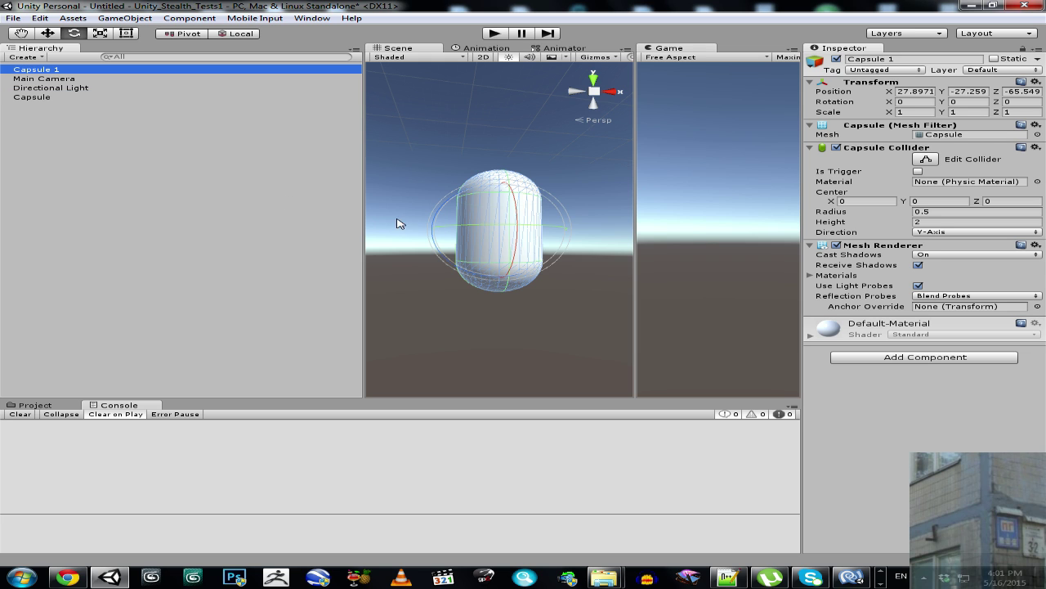
pyautogui.moveTo(47, 72); pyautogui.dragTo(49, 99)
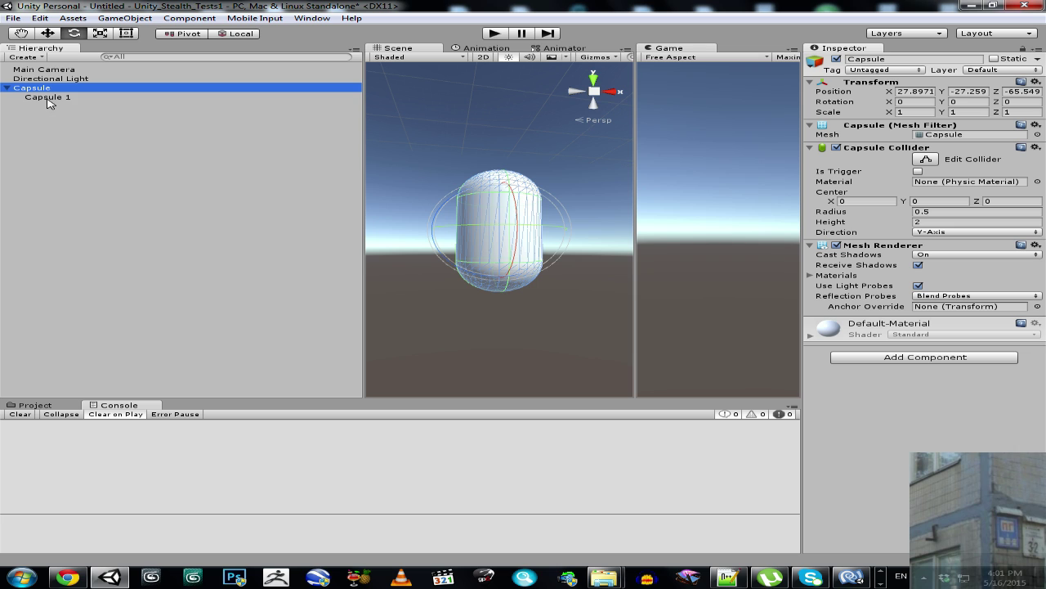
pyautogui.click(48, 99)
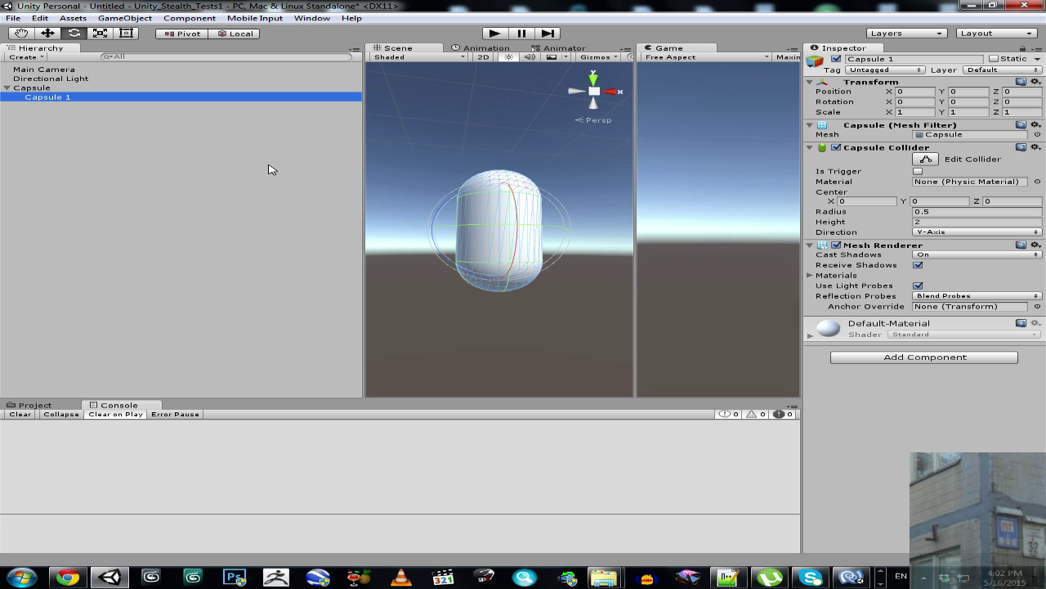
pyautogui.hotkey('ctrl', 'd')
pyautogui.hotkey('ctrl', 'd')
pyautogui.hotkey('ctrl', 'd')
pyautogui.hotkey('ctrl', 'd')
pyautogui.hotkey('ctrl', 'd')
pyautogui.hotkey('ctrl', 'd')
pyautogui.hotkey('ctrl', 'd')
pyautogui.hotkey('ctrl', 'd')
pyautogui.hotkey('ctrl', 'd')
pyautogui.hotkey('ctrl', 'd')
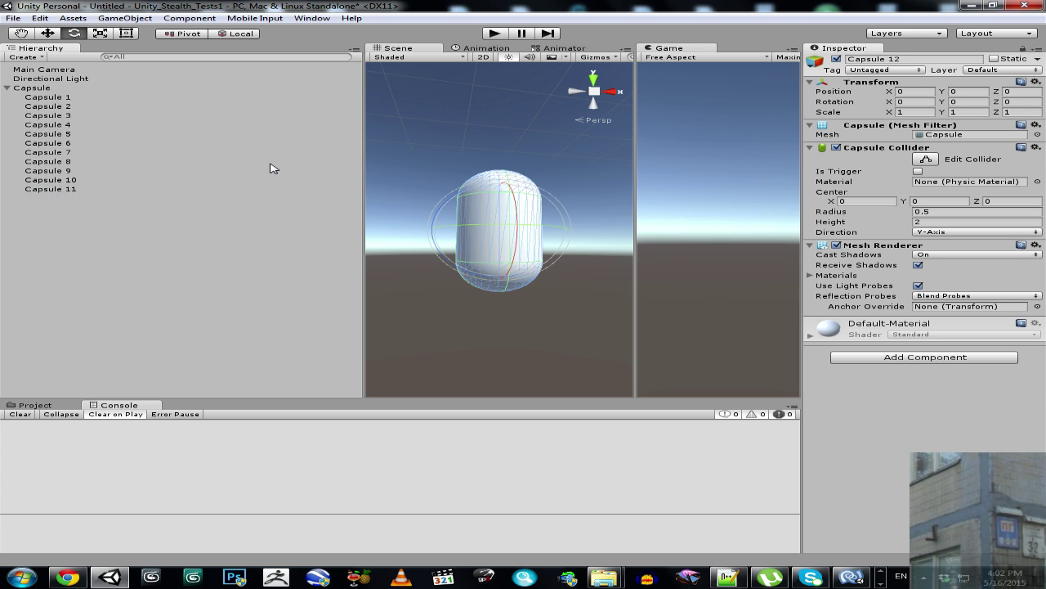
pyautogui.hotkey('ctrl', 'd')
pyautogui.hotkey('ctrl', 'd')
pyautogui.hotkey('ctrl', 'd')
pyautogui.hotkey('ctrl', 'd')
pyautogui.hotkey('ctrl', 'd')
pyautogui.hotkey('ctrl', 'd')
pyautogui.hotkey('ctrl', 'd')
pyautogui.hotkey('ctrl', 'd')
pyautogui.hotkey('ctrl', 'd')
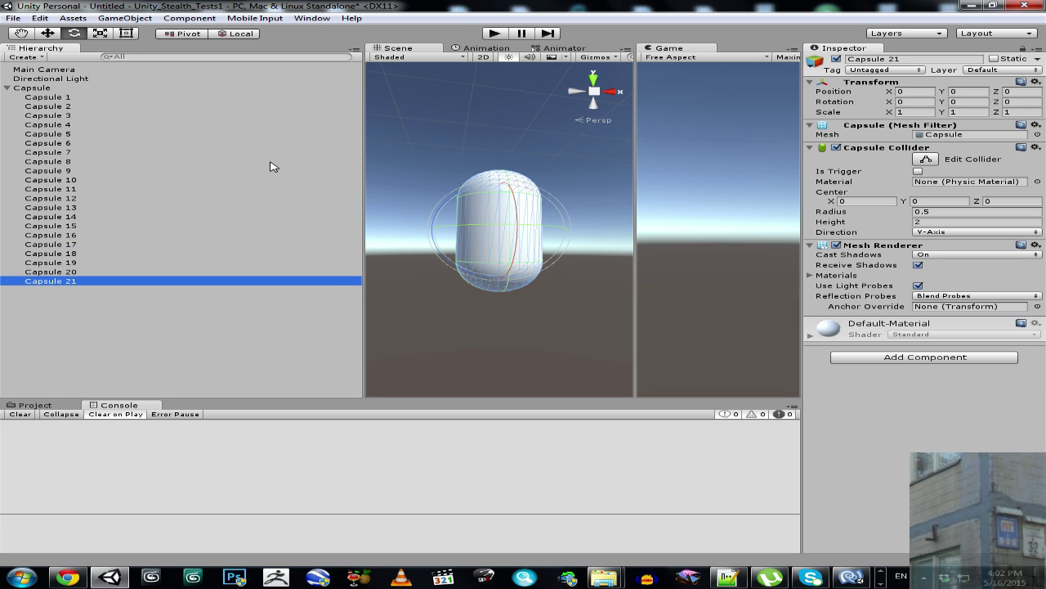
# Step: Nest Capsules 2–21 under Capsule 1, 3–21 under Capsule 2, and 4–21 under Capsule 3
pyautogui.click(68, 108)
pyautogui.keyDown('shift'); pyautogui.click(84, 281); pyautogui.keyUp('shift')
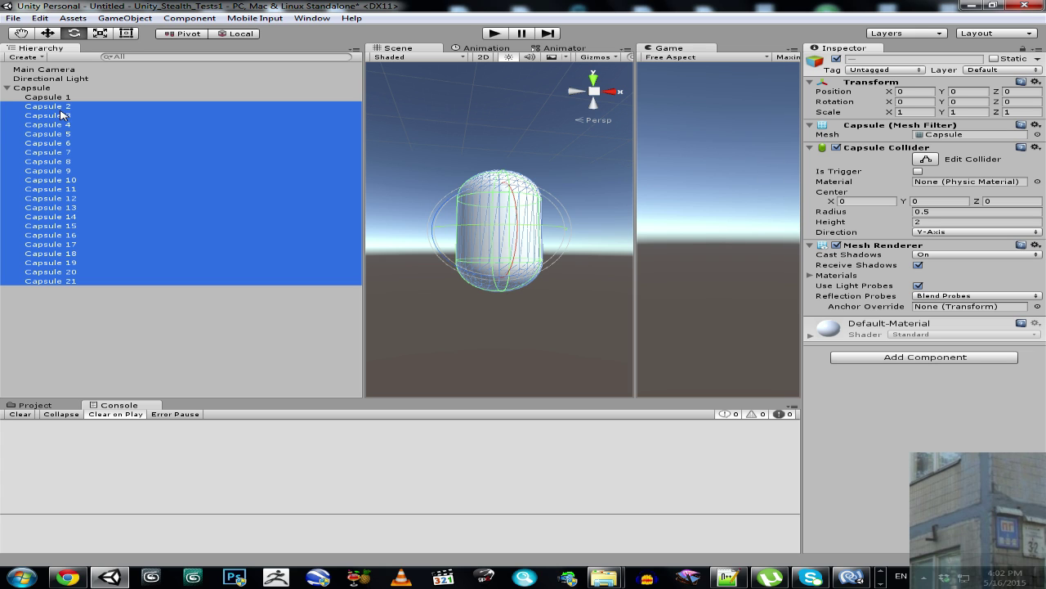
pyautogui.moveTo(62, 113); pyautogui.dragTo(49, 97)
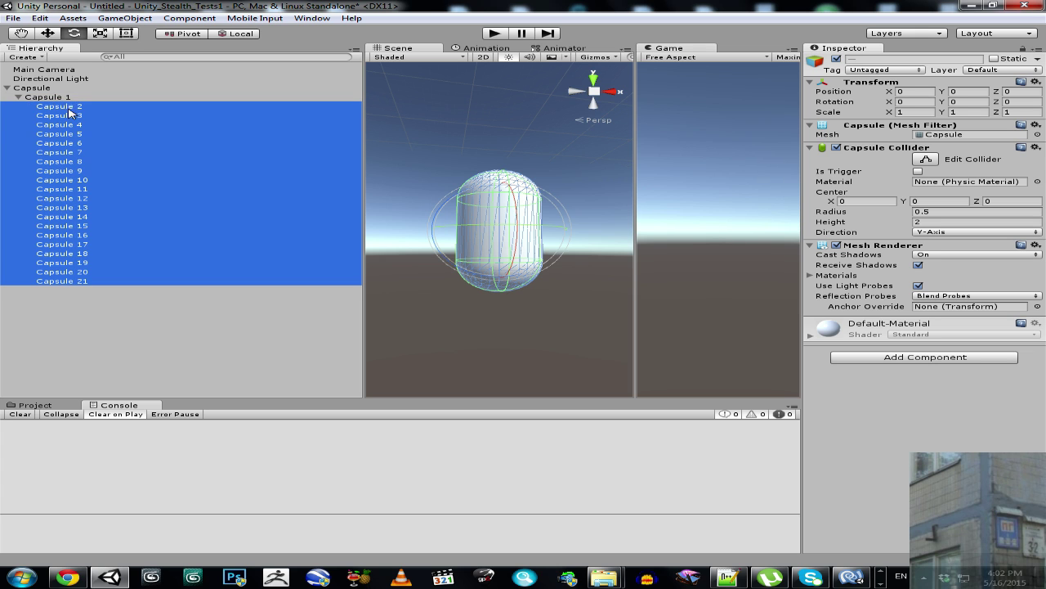
pyautogui.click(72, 115)
pyautogui.keyDown('shift'); pyautogui.click(75, 283); pyautogui.keyUp('shift')
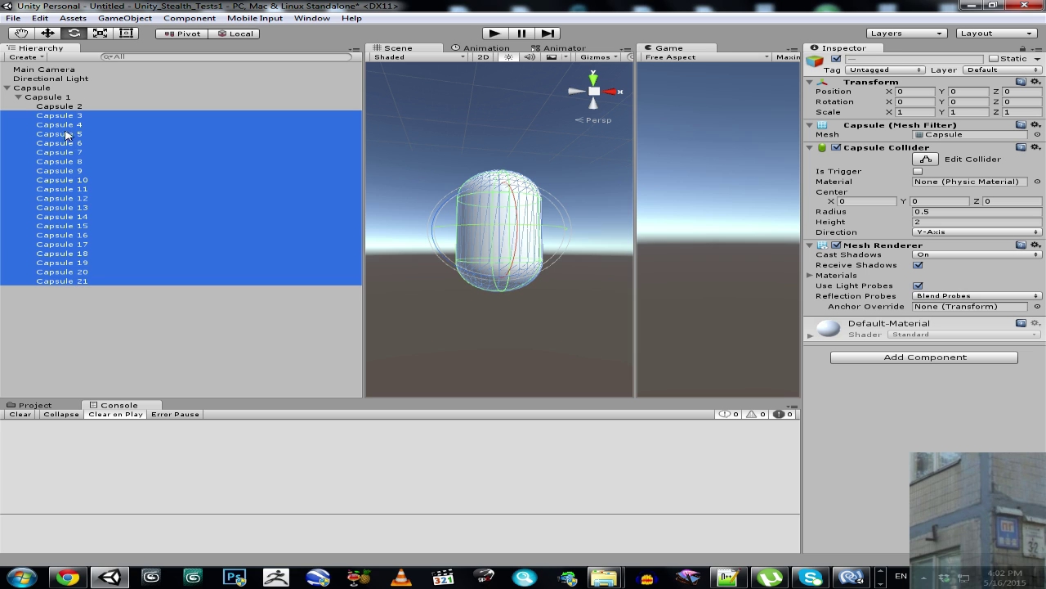
pyautogui.moveTo(69, 123); pyautogui.dragTo(74, 112)
pyautogui.click(85, 125)
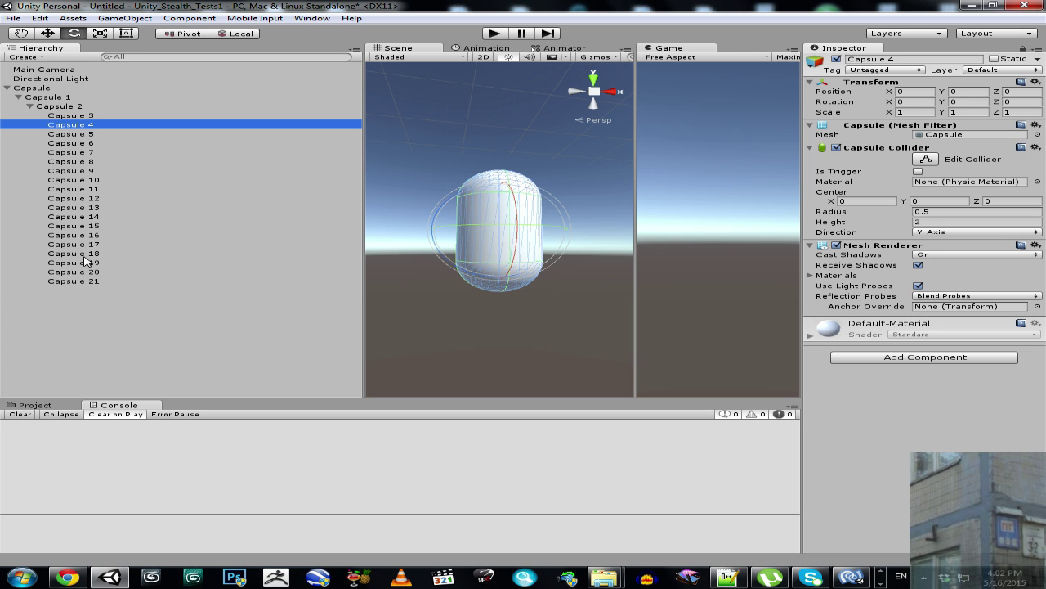
pyautogui.keyDown('shift'); pyautogui.click(85, 281); pyautogui.keyUp('shift')
pyautogui.moveTo(82, 124); pyautogui.dragTo(80, 115)
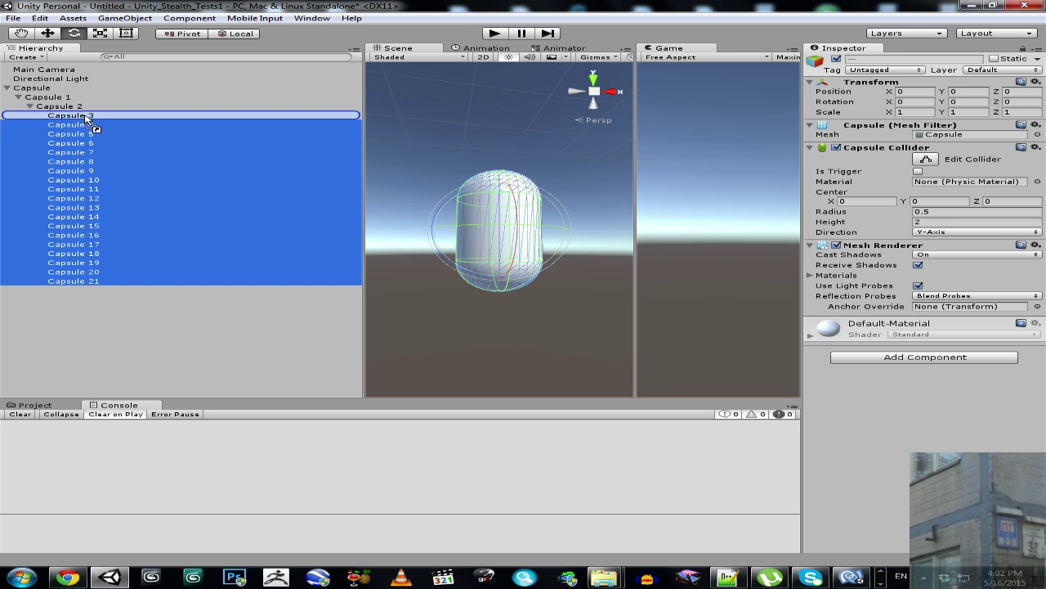
# Step: Nest Capsules 5–21 under Capsule 4, 6–21 under Capsule 5, and 7–21 under Capsule 6
pyautogui.click(95, 134)
pyautogui.keyDown('shift'); pyautogui.click(95, 282); pyautogui.keyUp('shift')
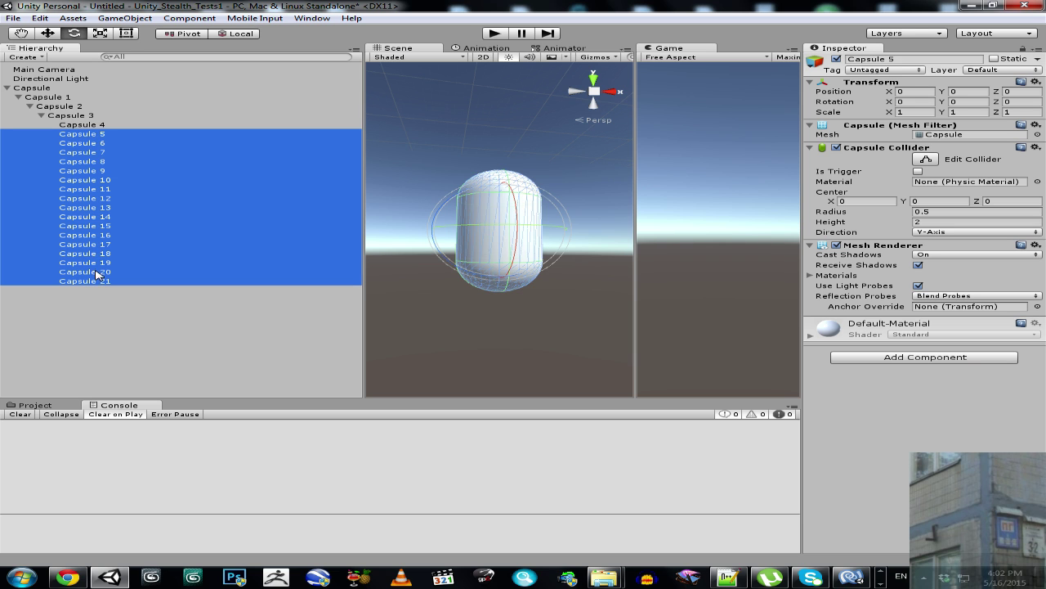
pyautogui.moveTo(94, 136); pyautogui.dragTo(102, 125)
pyautogui.click(111, 144)
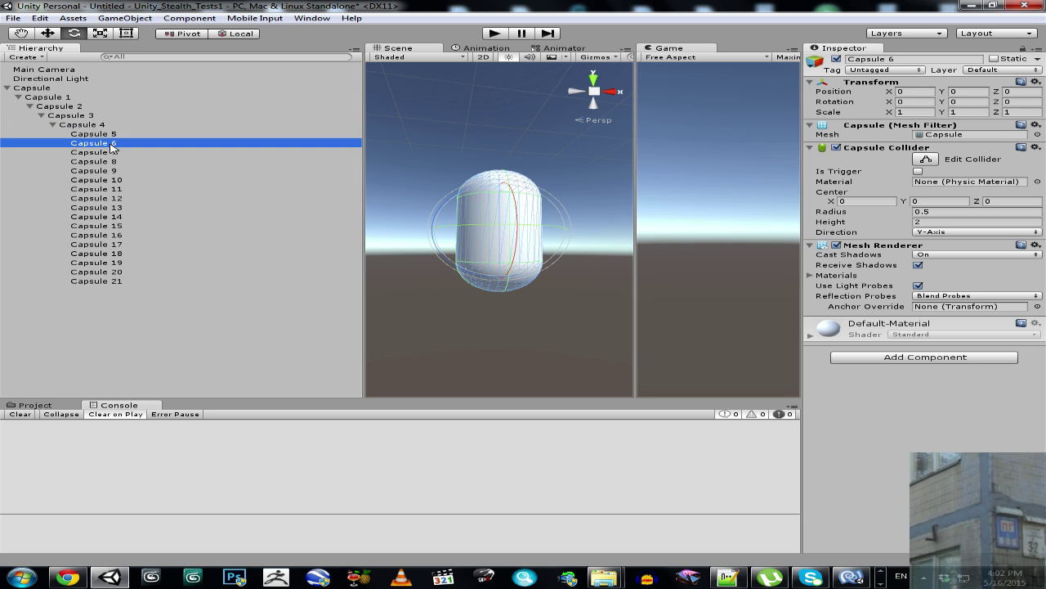
pyautogui.keyDown('shift'); pyautogui.click(113, 283); pyautogui.keyUp('shift')
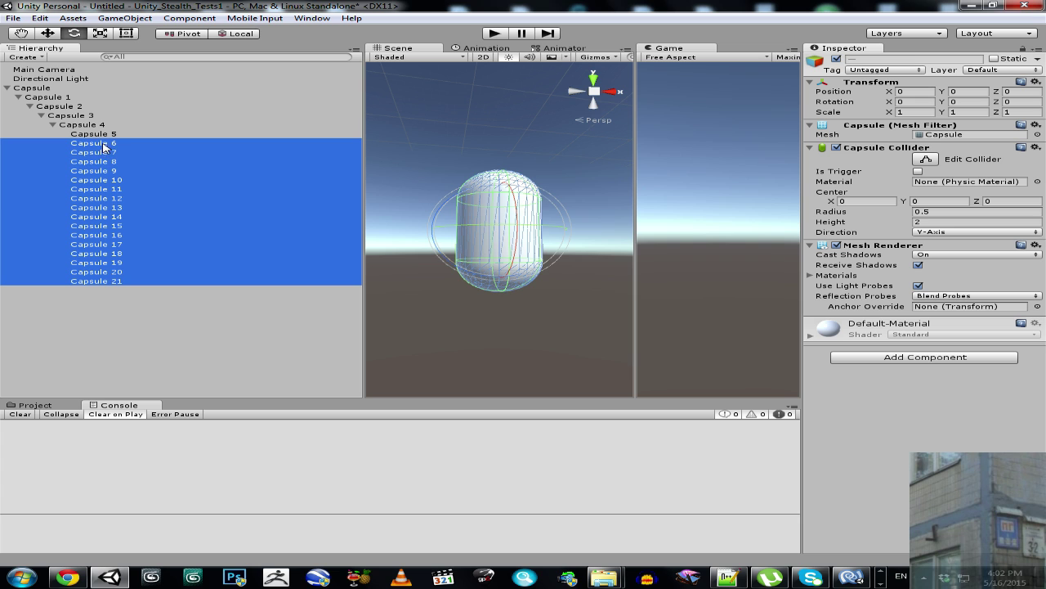
pyautogui.moveTo(106, 144); pyautogui.dragTo(105, 134)
pyautogui.click(119, 156)
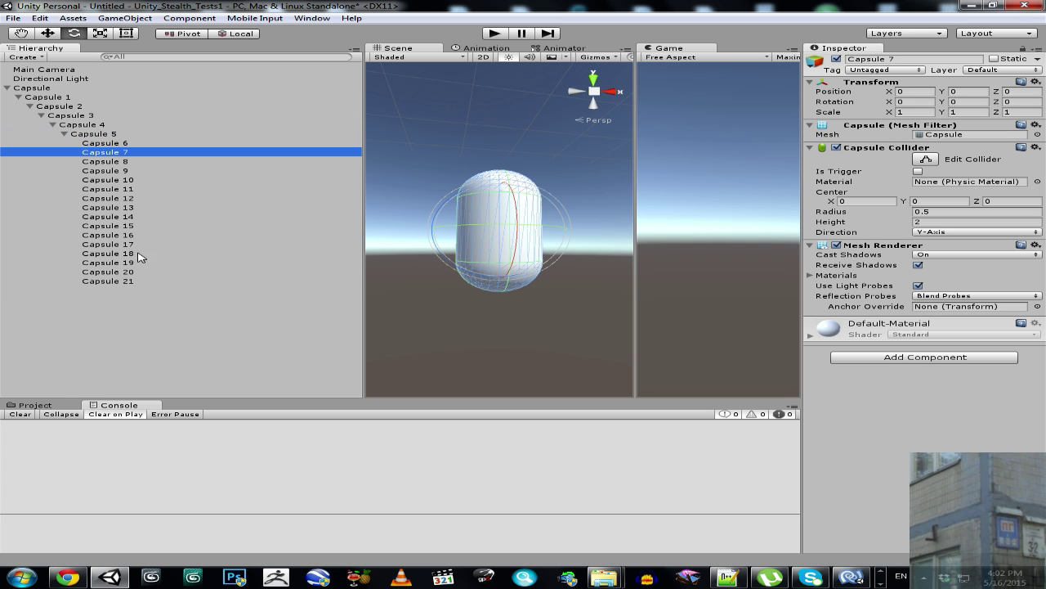
pyautogui.keyDown('shift'); pyautogui.click(125, 282); pyautogui.keyUp('shift')
pyautogui.moveTo(120, 163)
pyautogui.mouseDown()
pyautogui.moveTo(123, 145)
pyautogui.moveTo(160, 180)
pyautogui.moveTo(175, 180)
pyautogui.mouseUp()
# Step: Select each range from Capsules 8–12 through Capsule 21 to continue the chain
pyautogui.click(134, 162)
pyautogui.keyDown('shift'); pyautogui.click(148, 282); pyautogui.keyUp('shift')
pyautogui.click(144, 172)
pyautogui.keyDown('shift'); pyautogui.click(148, 282); pyautogui.keyUp('shift')
pyautogui.click(149, 180)
pyautogui.keyDown('shift'); pyautogui.click(152, 282); pyautogui.keyUp('shift')
pyautogui.click(170, 189)
pyautogui.keyDown('shift'); pyautogui.click(169, 280); pyautogui.keyUp('shift')
pyautogui.click(177, 199)
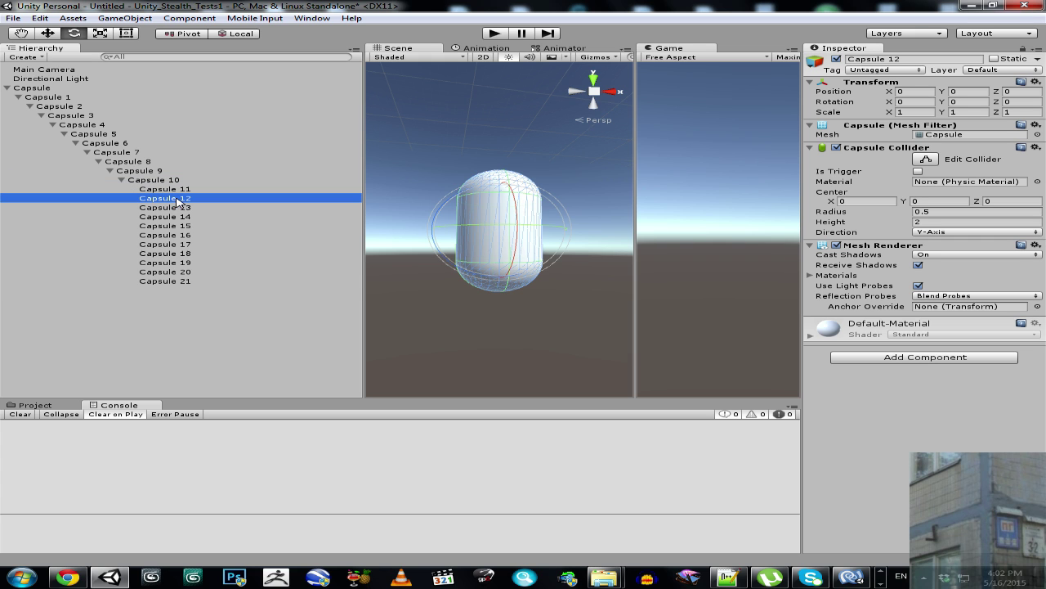
# Step: Nest Capsules 12–21 under Capsule 11, 13–21 under Capsule 12, and 14–21 under Capsule 13
pyautogui.keyDown('shift'); pyautogui.click(174, 278); pyautogui.keyUp('shift')
pyautogui.moveTo(170, 201); pyautogui.dragTo(177, 193)
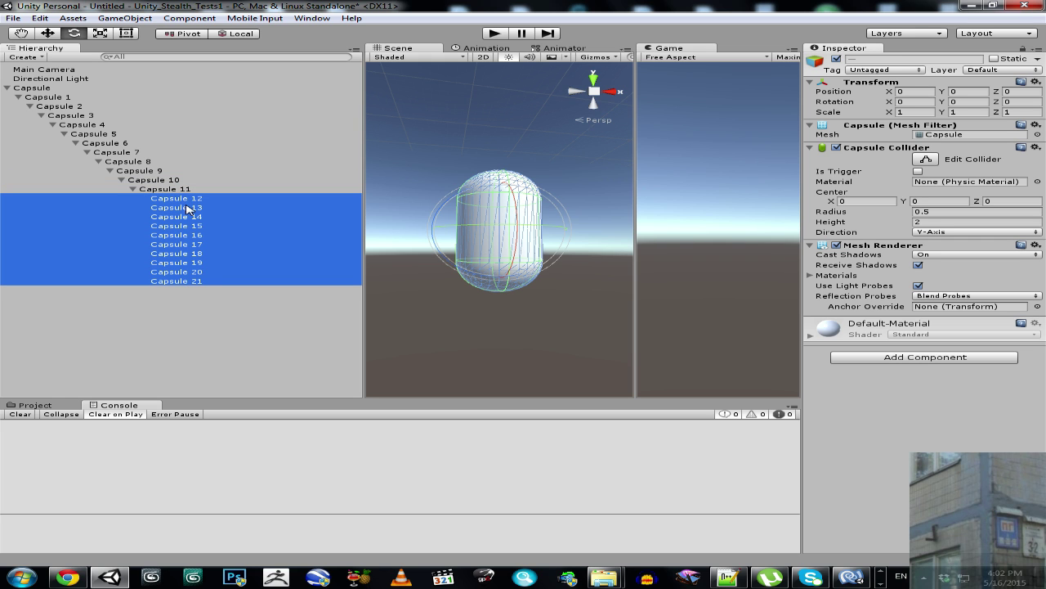
pyautogui.click(193, 209)
pyautogui.keyDown('shift'); pyautogui.click(197, 282); pyautogui.keyUp('shift')
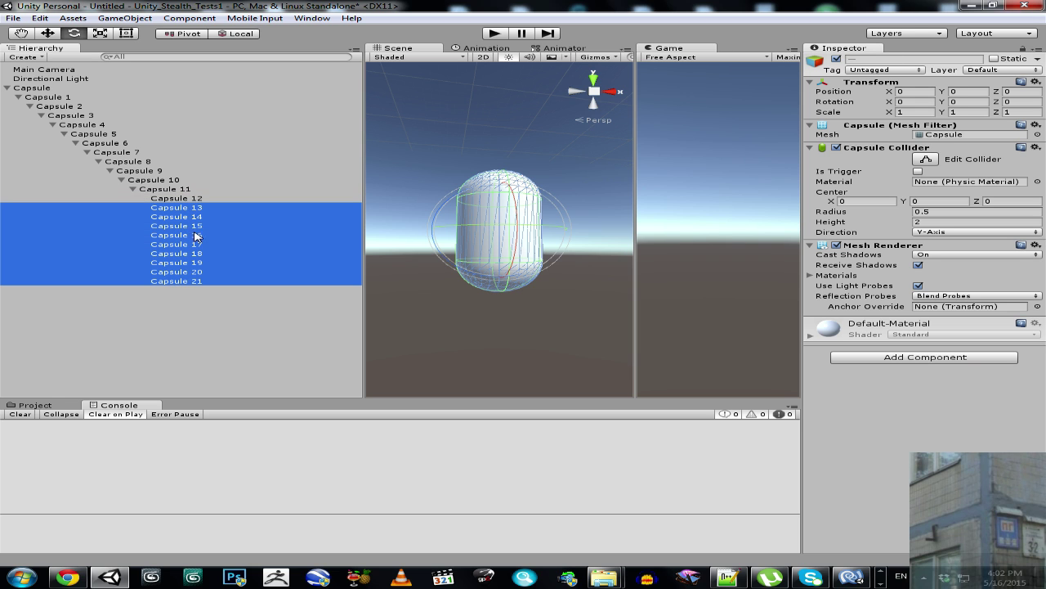
pyautogui.moveTo(198, 235); pyautogui.dragTo(201, 201)
pyautogui.click(200, 218)
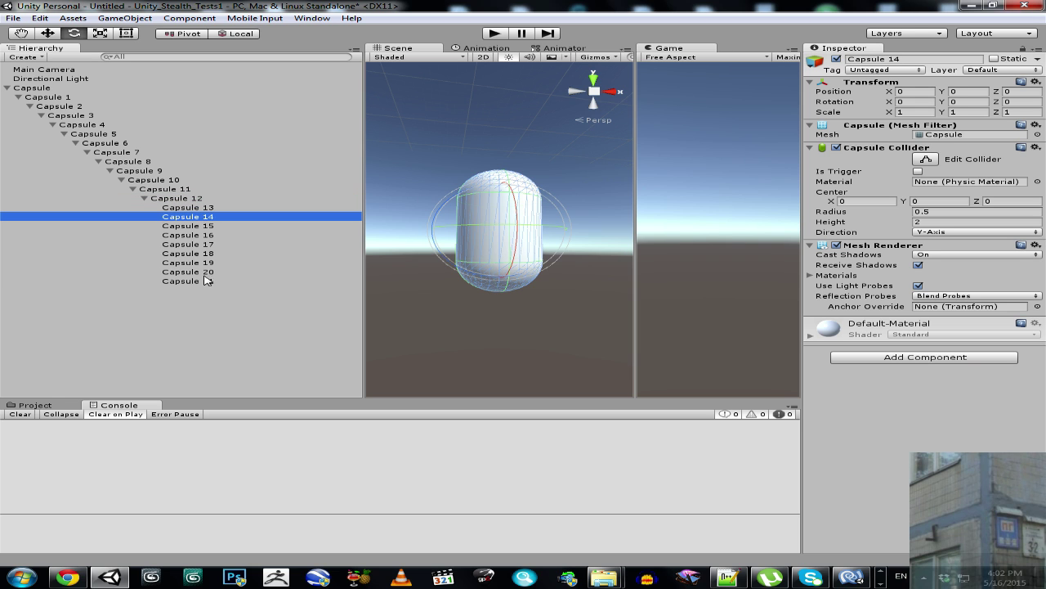
pyautogui.keyDown('shift'); pyautogui.click(204, 281); pyautogui.keyUp('shift')
pyautogui.moveTo(193, 226)
pyautogui.mouseDown()
pyautogui.moveTo(201, 211)
pyautogui.moveTo(218, 218)
pyautogui.moveTo(237, 247)
pyautogui.moveTo(235, 237)
pyautogui.moveTo(275, 263)
pyautogui.mouseUp()
# Step: Select each range from Capsules 15–19 through Capsule 21 to continue the chain
pyautogui.click(211, 228)
pyautogui.keyDown('shift'); pyautogui.click(218, 281); pyautogui.keyUp('shift')
pyautogui.click(231, 237)
pyautogui.keyDown('shift'); pyautogui.click(231, 281); pyautogui.keyUp('shift')
pyautogui.click(237, 248)
pyautogui.keyDown('shift'); pyautogui.click(231, 281); pyautogui.keyUp('shift')
pyautogui.click(247, 254)
pyautogui.keyDown('shift'); pyautogui.click(248, 280); pyautogui.keyUp('shift')
pyautogui.click(260, 262)
pyautogui.keyDown('shift'); pyautogui.click(259, 280); pyautogui.keyUp('shift')
# Step: Nest Capsule 21 under Capsule 20 and select Capsule 1 at the chain's top
pyautogui.click(271, 271)
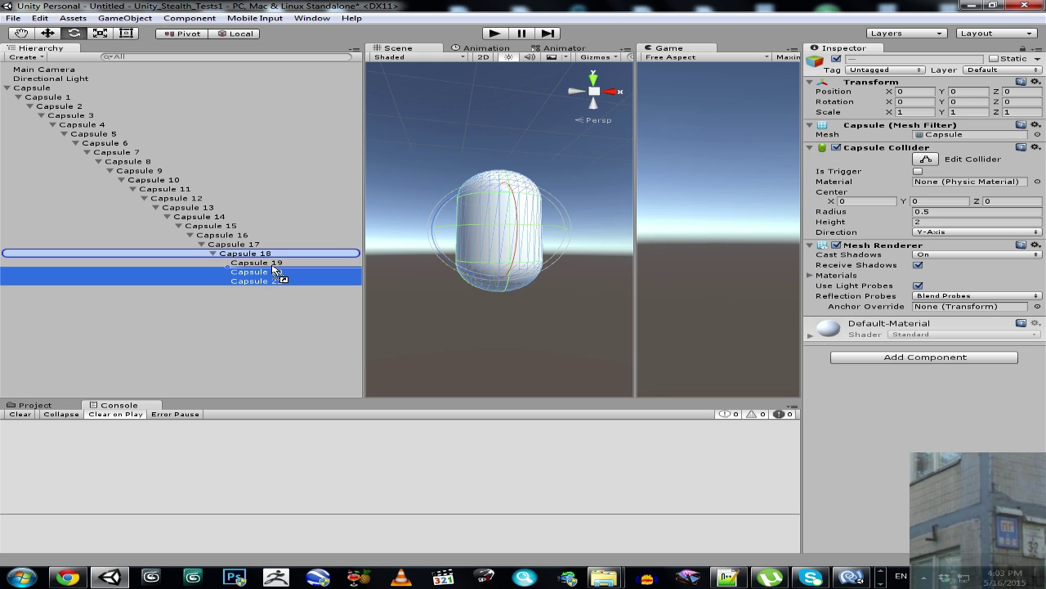
pyautogui.click(286, 282)
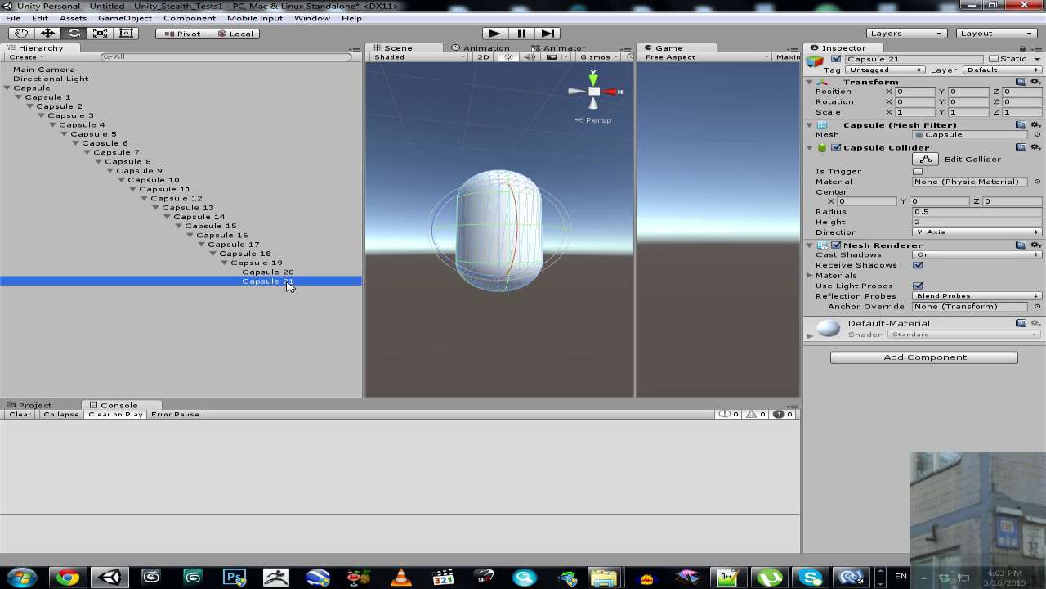
pyautogui.moveTo(286, 282); pyautogui.dragTo(286, 274)
pyautogui.click(56, 98)
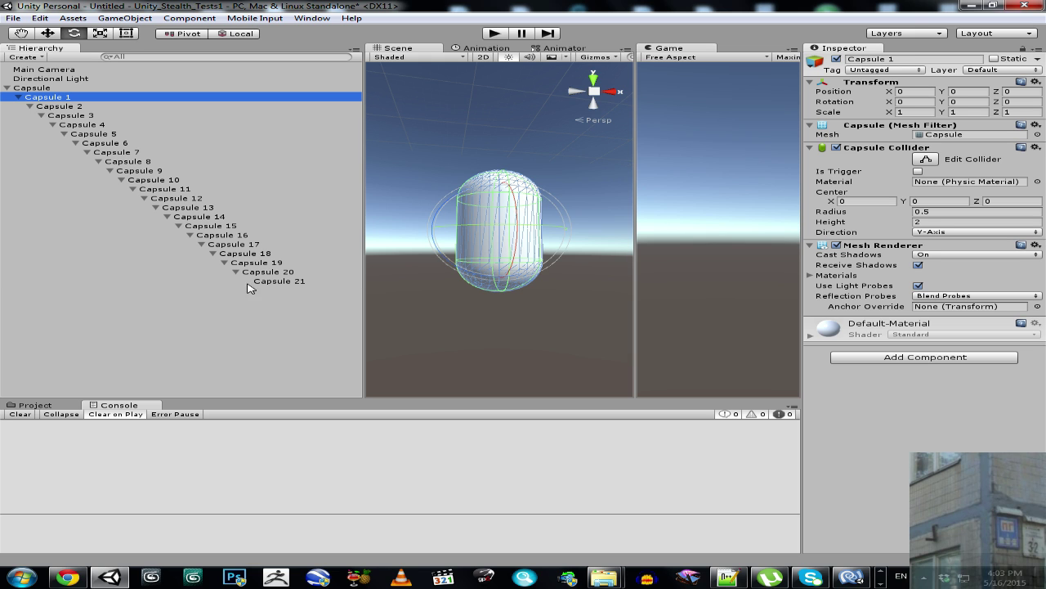
# Step: Duplicate the Capsule 1–21 chain and nest the copy under Capsule 21
pyautogui.keyDown('shift'); pyautogui.click(278, 282); pyautogui.keyUp('shift')
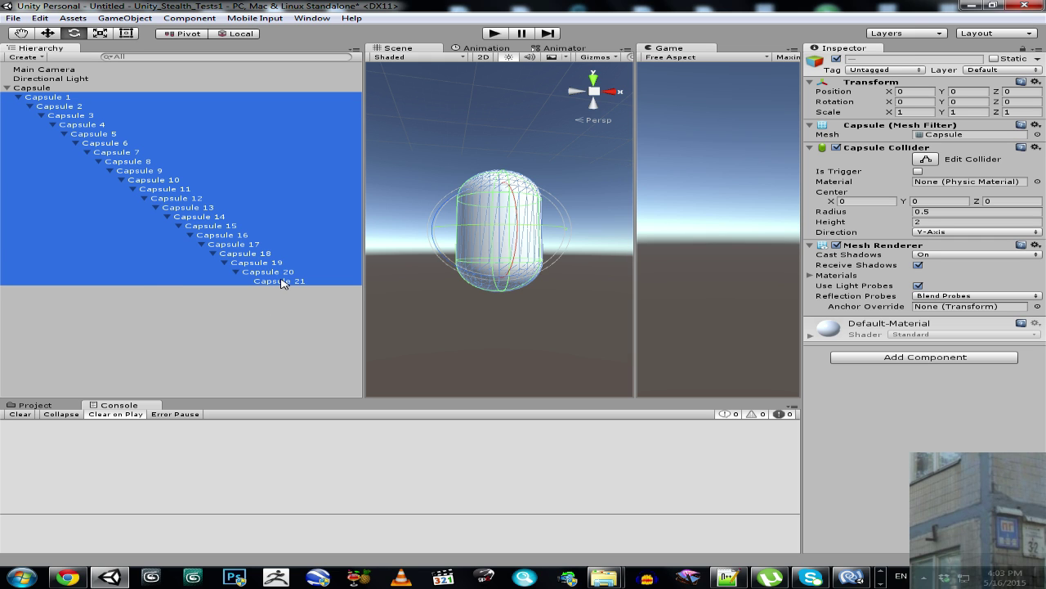
pyautogui.hotkey('ctrl', 'd')
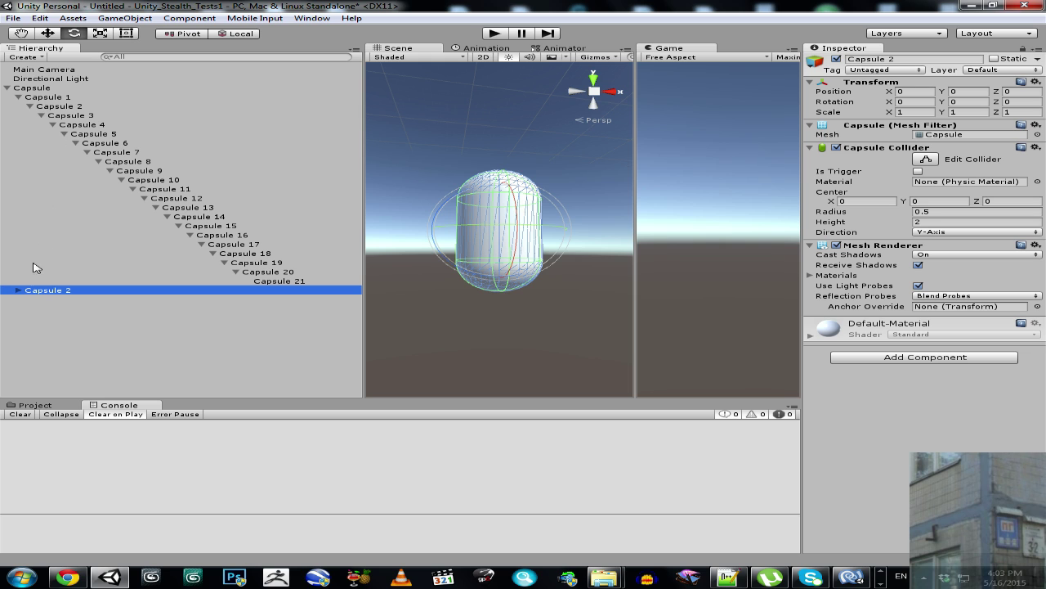
pyautogui.click(18, 290)
pyautogui.click(19, 290)
pyautogui.moveTo(47, 293); pyautogui.dragTo(269, 282)
pyautogui.click(259, 290)
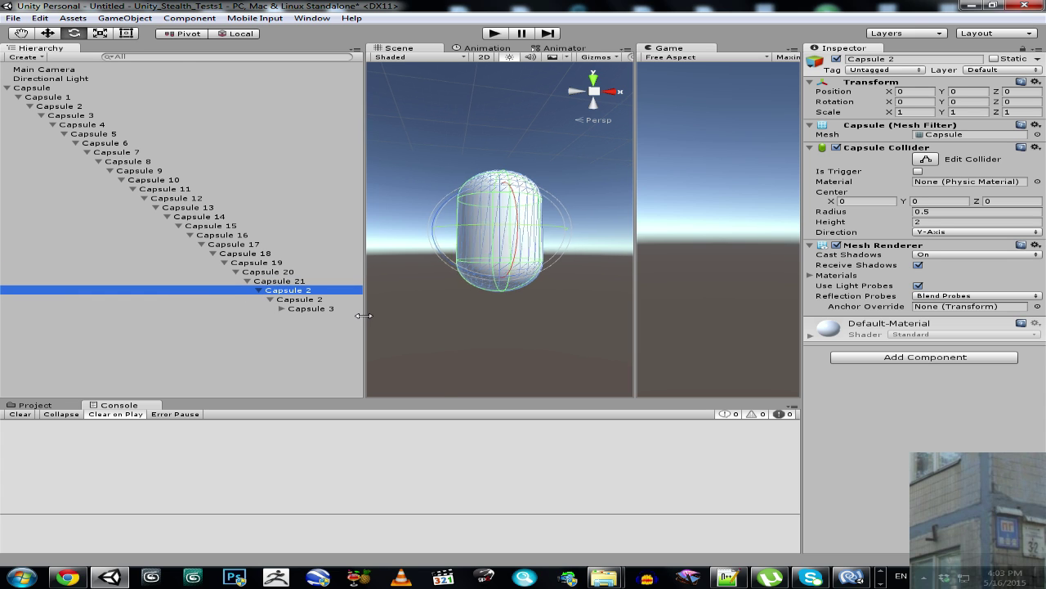
# Step: Widen the Hierarchy and expand the copied chain from Capsule 3 to Capsule 10
pyautogui.moveTo(364, 318); pyautogui.dragTo(448, 318)
pyautogui.click(282, 308)
pyautogui.click(293, 318)
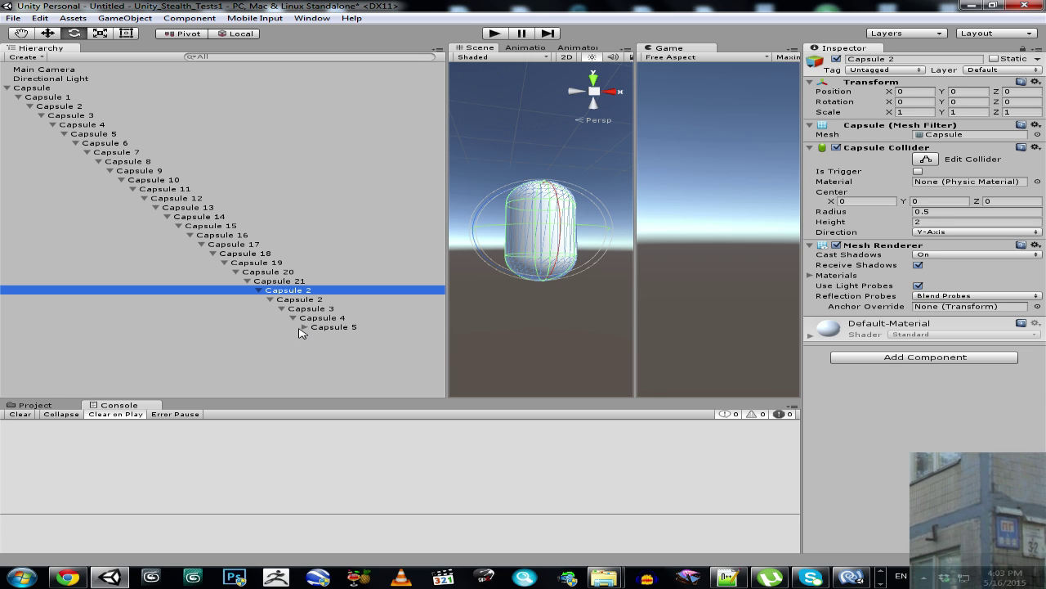
pyautogui.click(316, 336)
pyautogui.click(339, 354)
pyautogui.click(351, 363)
pyautogui.click(362, 372)
# Step: Expand the copied Capsules 12–14 and maximize the Hierarchy panel
pyautogui.click(385, 391)
pyautogui.scroll(-1, 405, 360)
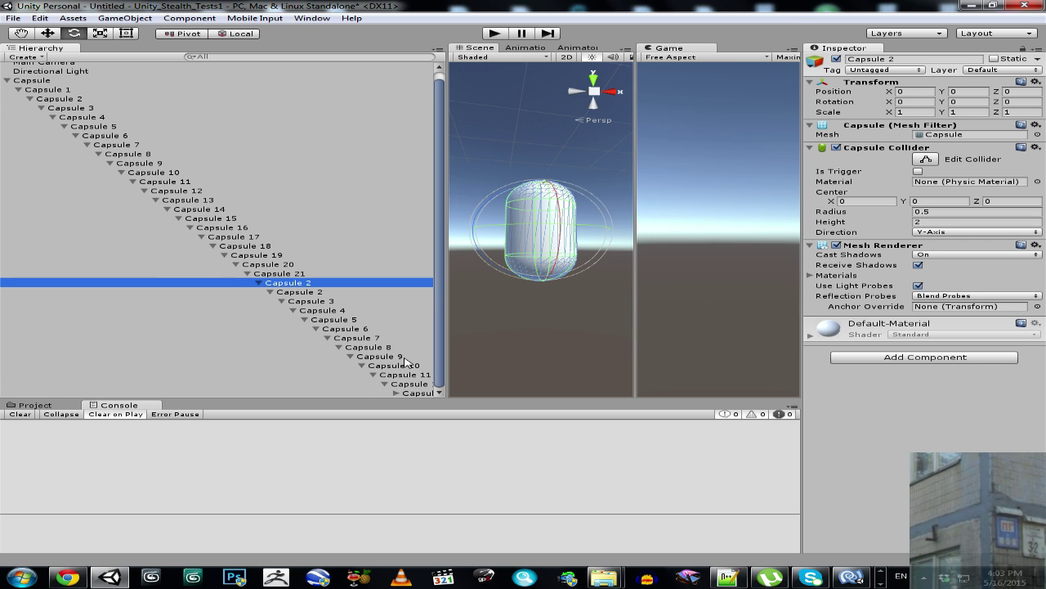
pyautogui.click(396, 393)
pyautogui.scroll(-1, 401, 394)
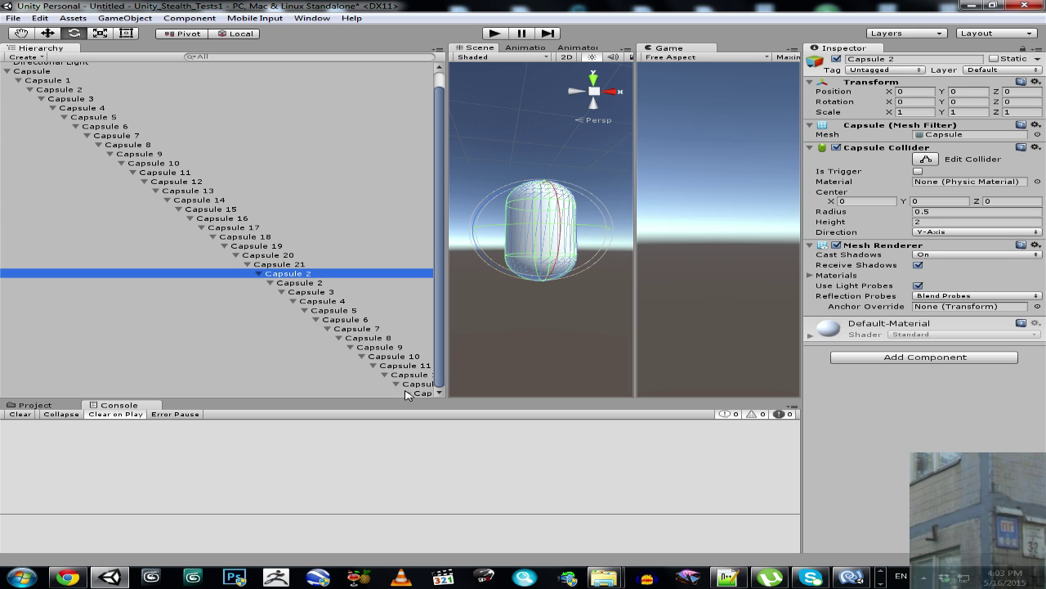
pyautogui.click(407, 394)
pyautogui.scroll(-1, 407, 393)
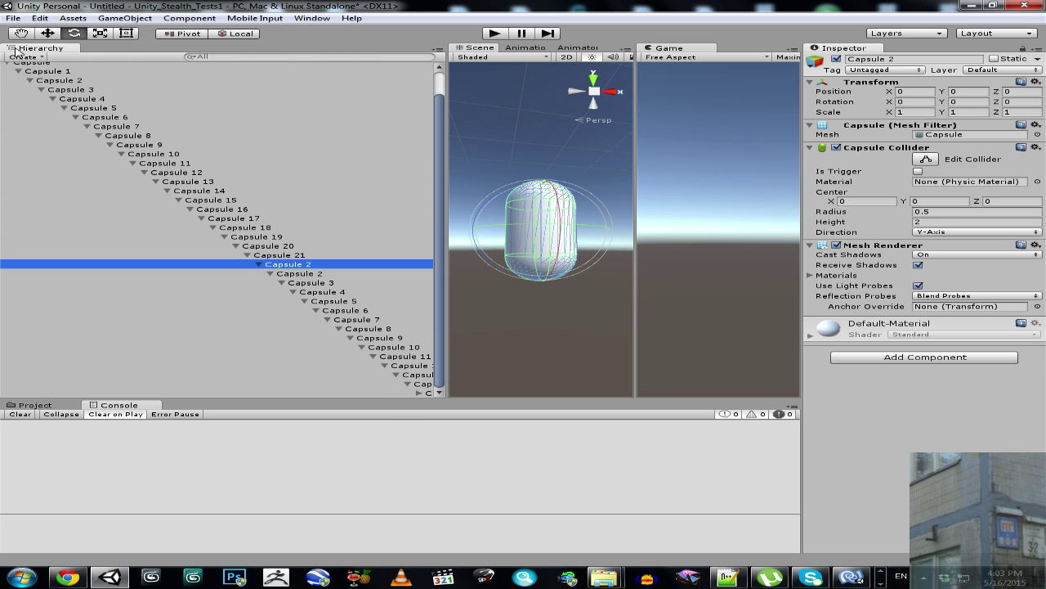
pyautogui.rightClick(13, 48)
pyautogui.click(33, 54)
# Step: Expand the copied chain from Capsule 15 down to the final Capsule 21
pyautogui.click(418, 419)
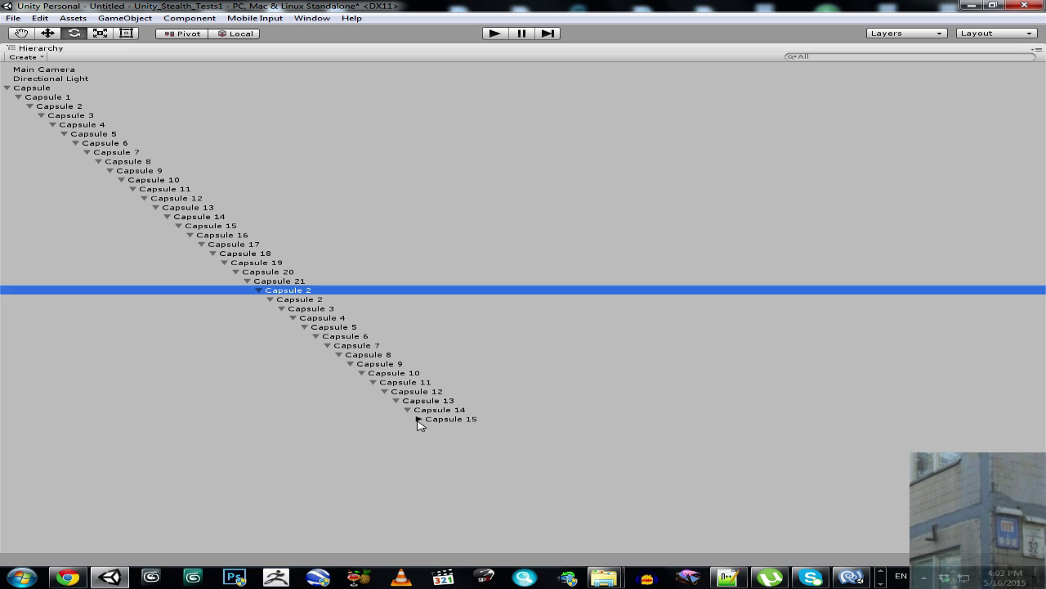
pyautogui.click(430, 428)
pyautogui.click(452, 447)
pyautogui.click(476, 466)
# Step: Select every capsule from the last Capsule 21 up to Capsule 1 and un-maximize the Hierarchy
pyautogui.click(515, 474)
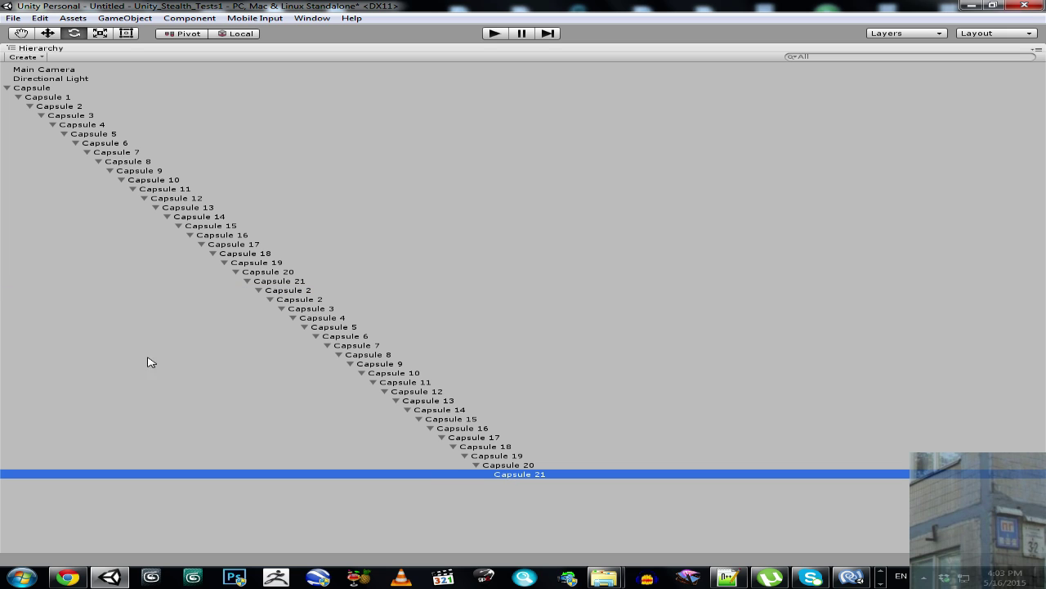
pyautogui.keyDown('shift'); pyautogui.click(34, 99); pyautogui.keyUp('shift')
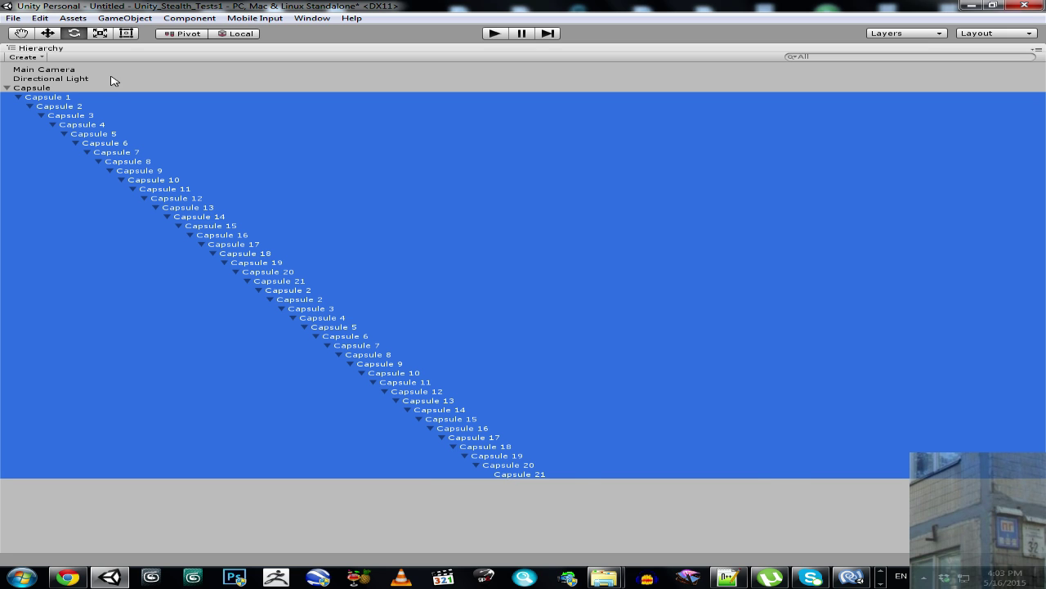
pyautogui.rightClick(113, 49)
pyautogui.click(155, 54)
# Step: Set Transform Position Y of all selected capsules to -1.5
pyautogui.click(965, 91)
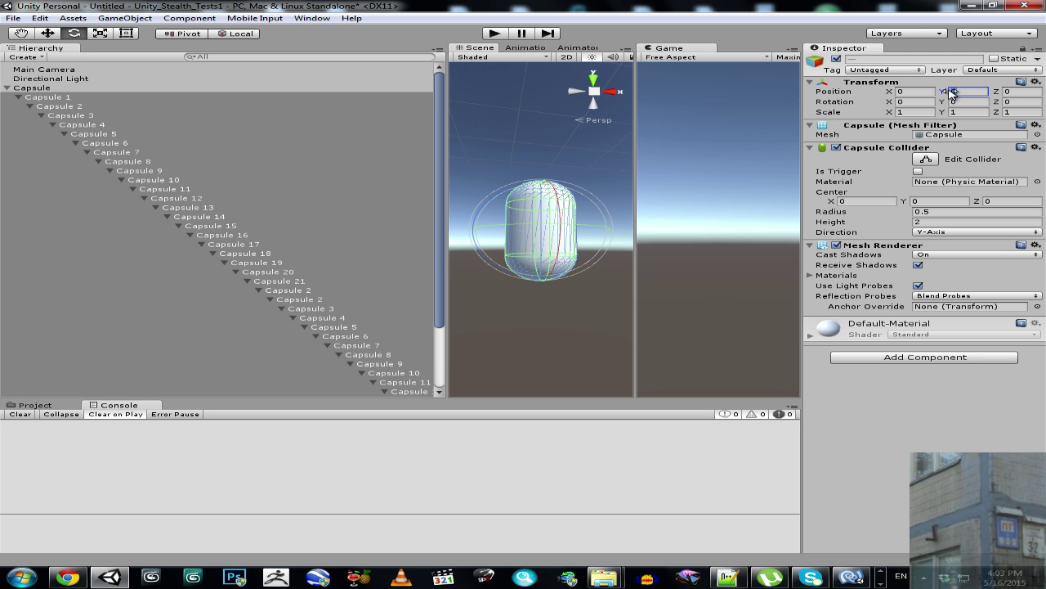
pyautogui.write('1.5')
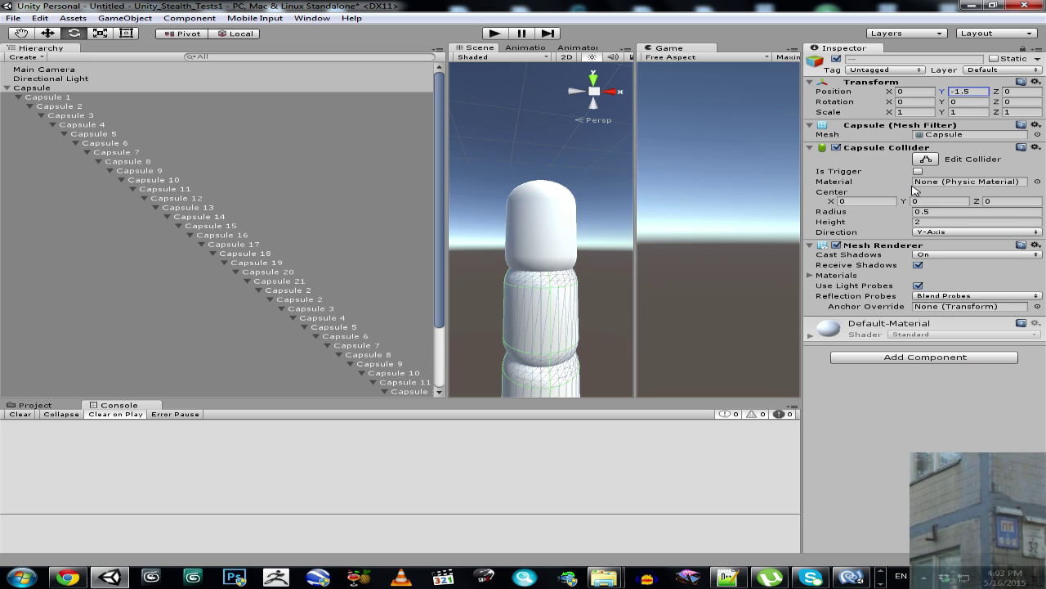
pyautogui.click(929, 361)
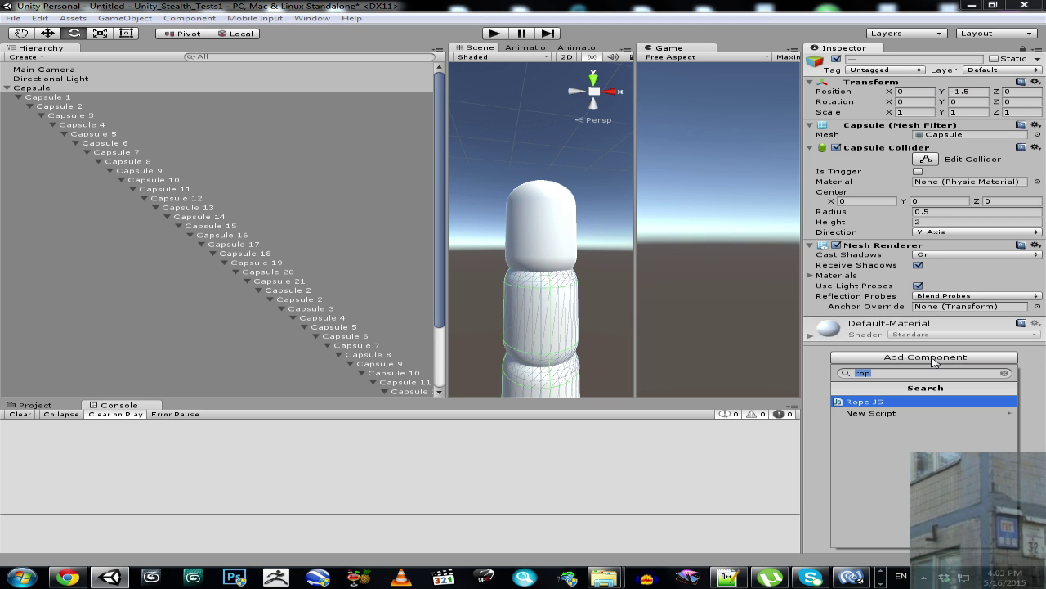
# Step: Add a Character Joint to all capsules with Enable Projection ticked
pyautogui.write('char')
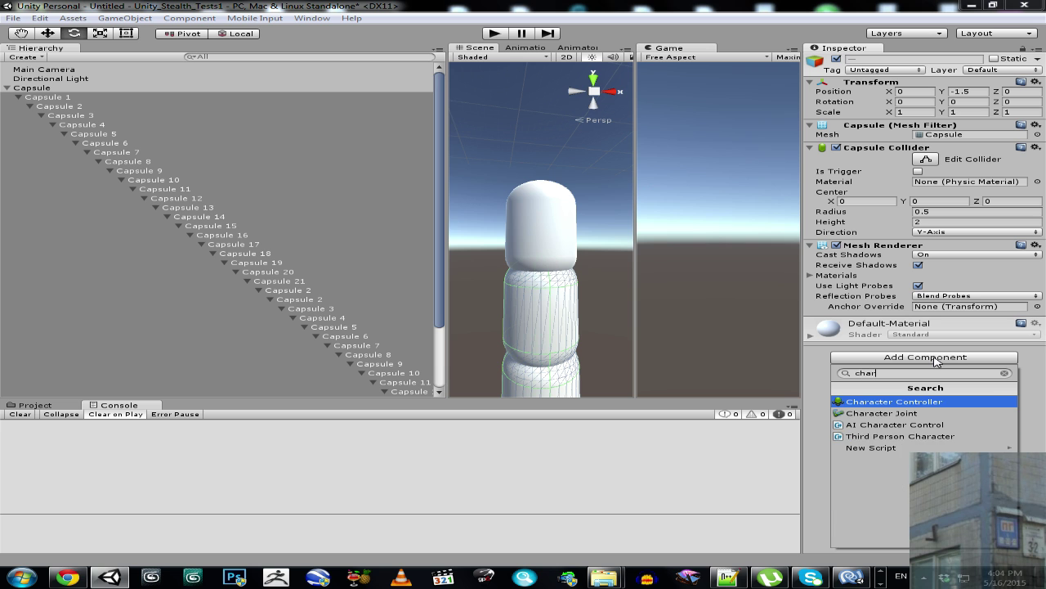
pyautogui.click(904, 417)
pyautogui.scroll(-2, 904, 417)
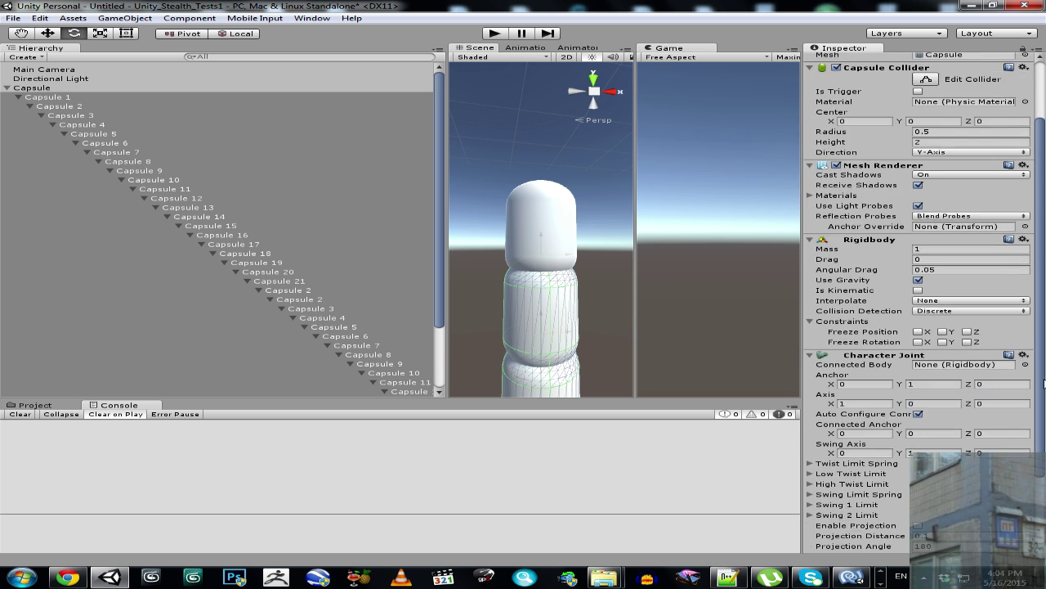
pyautogui.scroll(-2, 911, 426)
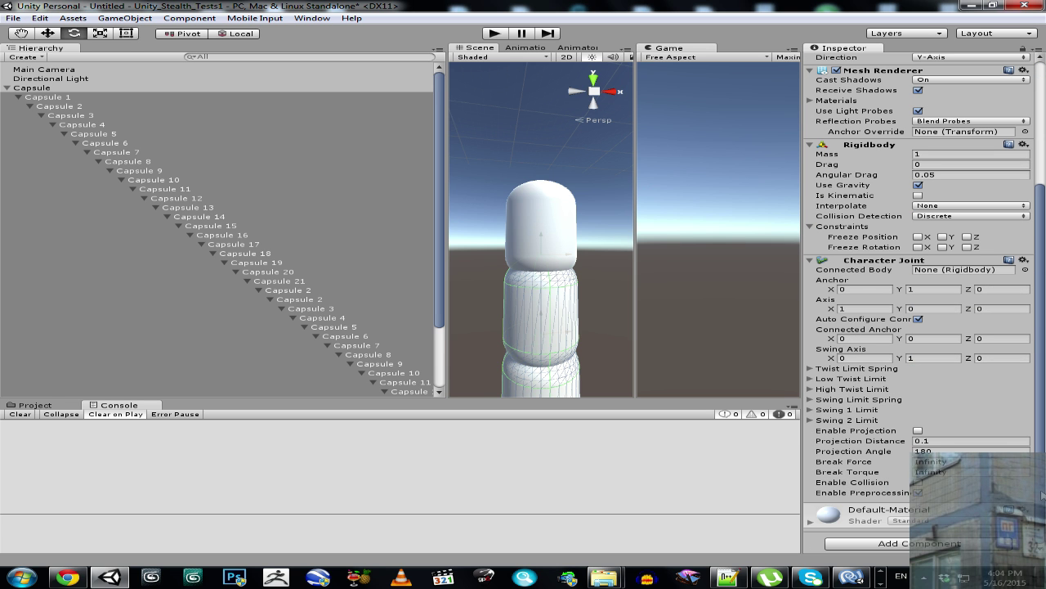
pyautogui.click(918, 431)
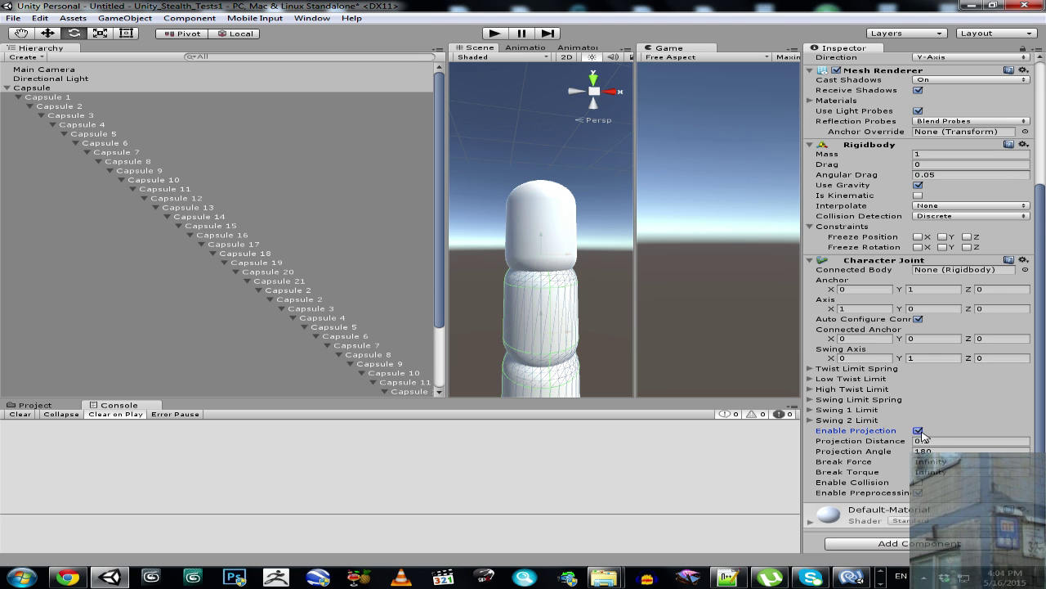
# Step: Attach the Rope JS script to the capsules and open it for editing
pyautogui.click(938, 544)
pyautogui.write('rope')
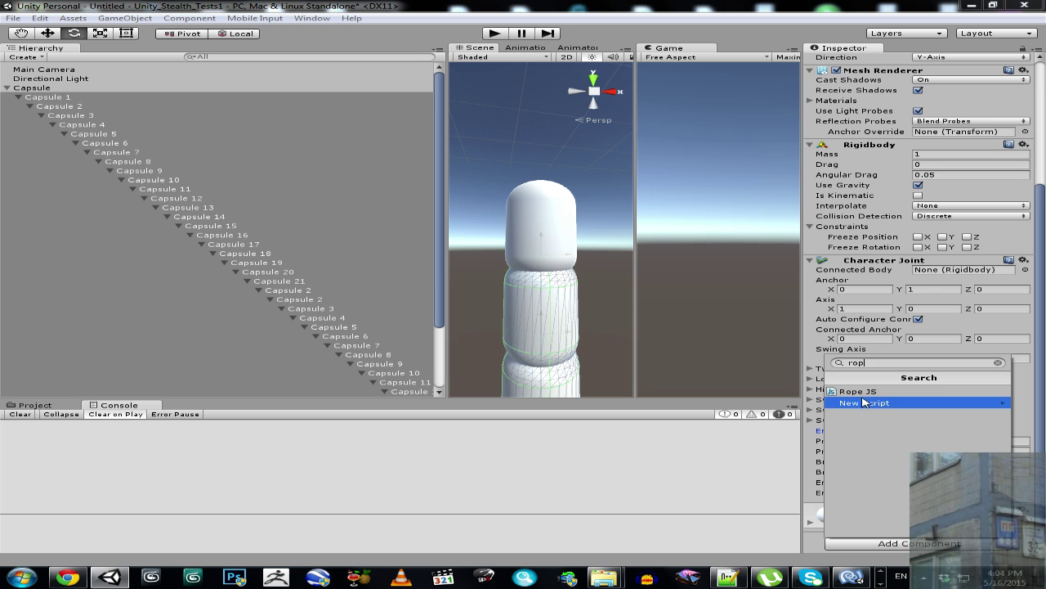
pyautogui.click(864, 392)
pyautogui.scroll(-1, 883, 417)
pyautogui.click(854, 577)
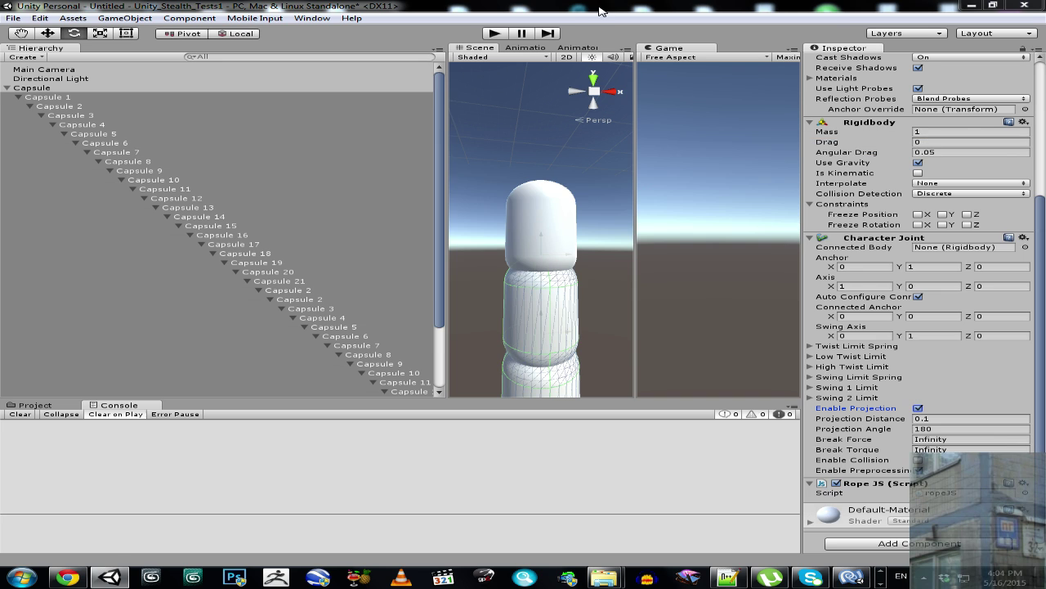
# Step: Back in Unity, inspect Capsules 15 and 16, then the root Capsule's components
pyautogui.hotkey('alt', 'Tab')
pyautogui.moveTo(441, 317)
pyautogui.mouseDown()
pyautogui.moveTo(431, 392)
pyautogui.moveTo(549, 384)
pyautogui.mouseUp()
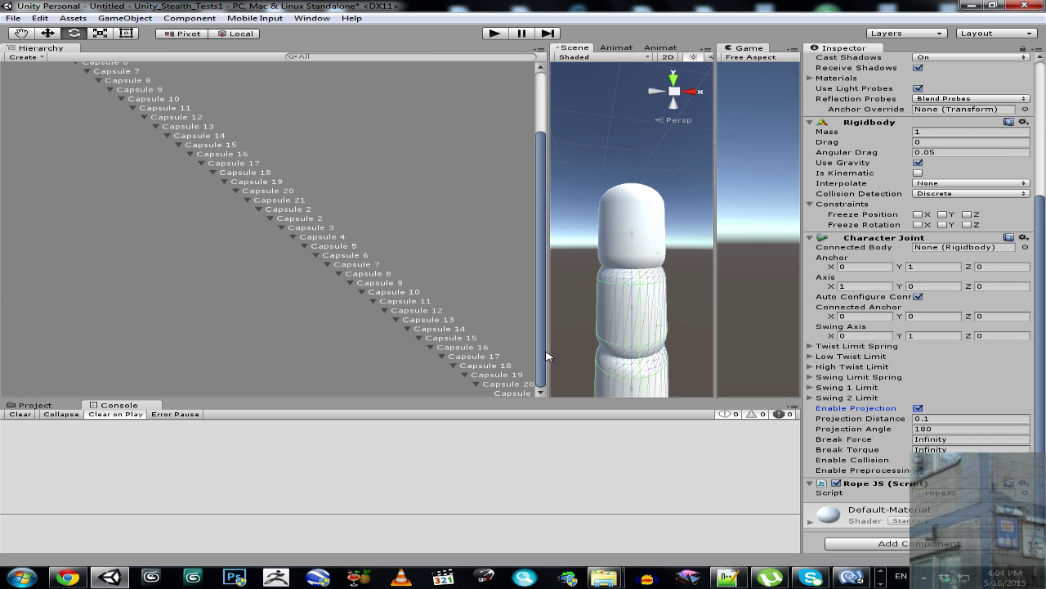
pyautogui.click(463, 352)
pyautogui.click(461, 350)
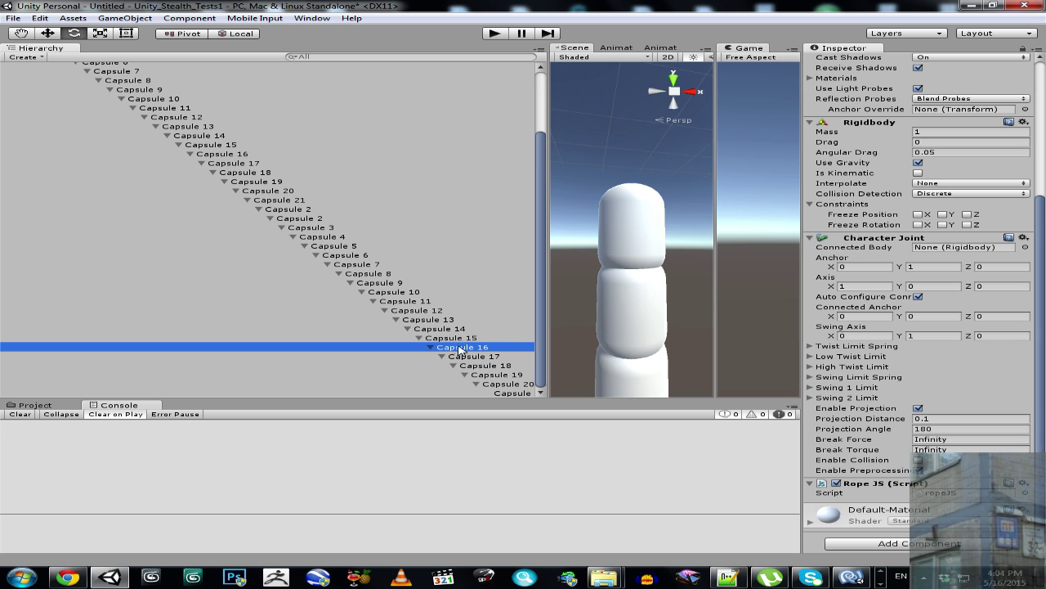
pyautogui.click(1044, 318)
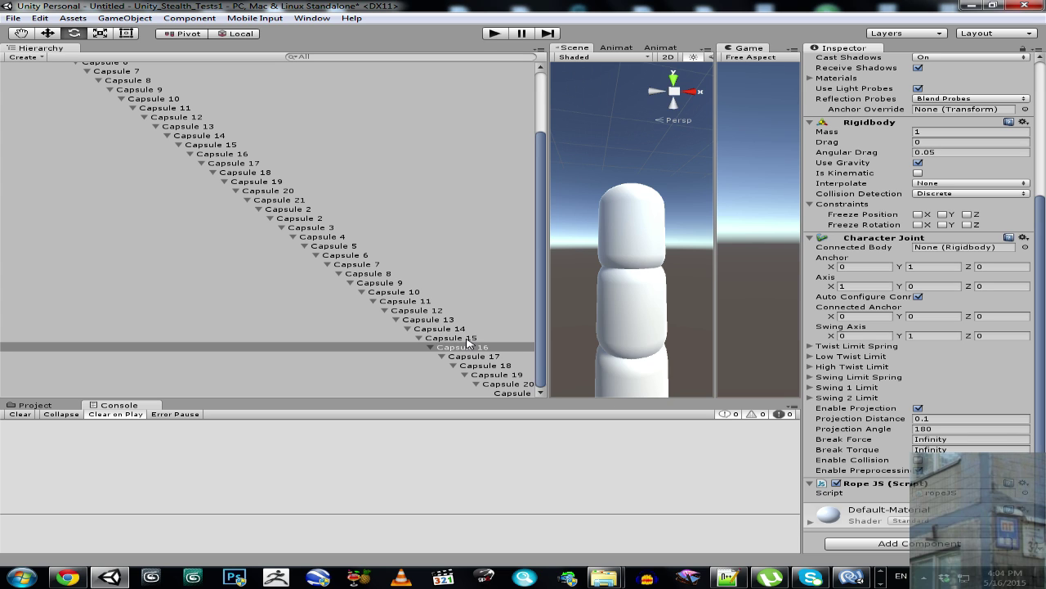
pyautogui.click(459, 337)
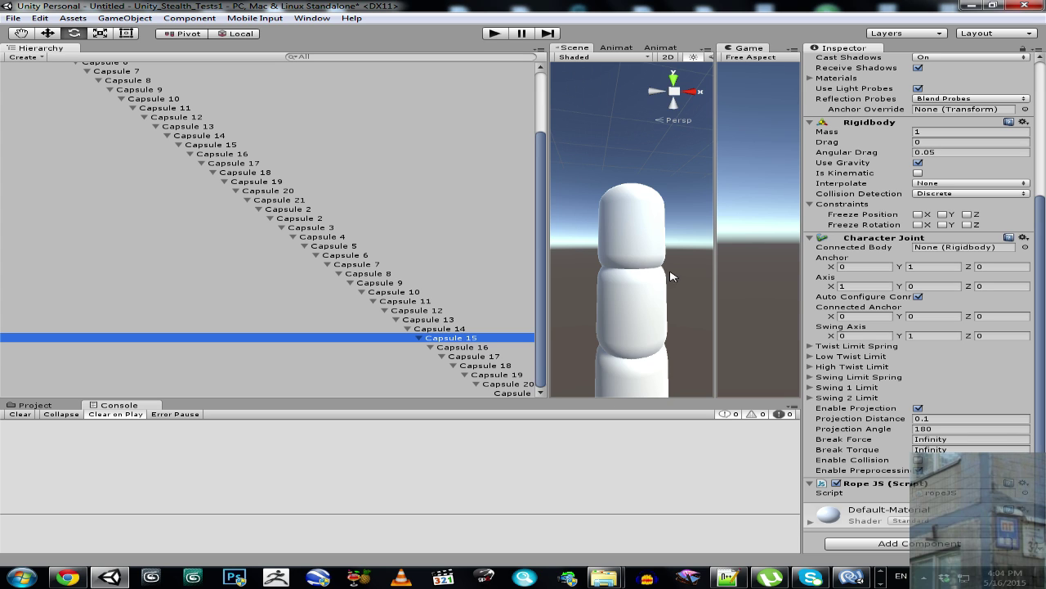
pyautogui.click(476, 347)
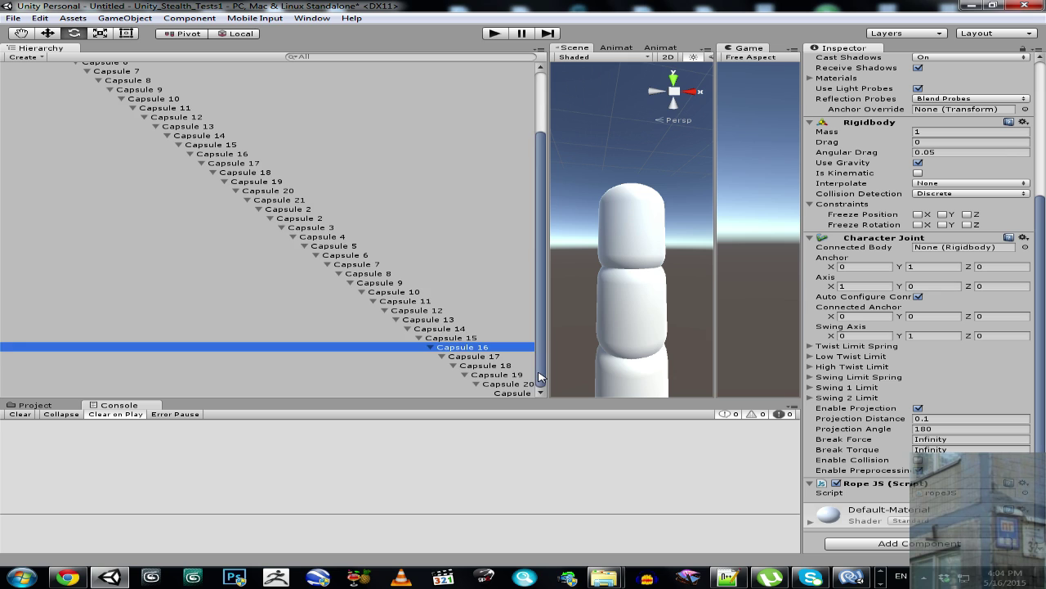
pyautogui.scroll(3, 539, 378)
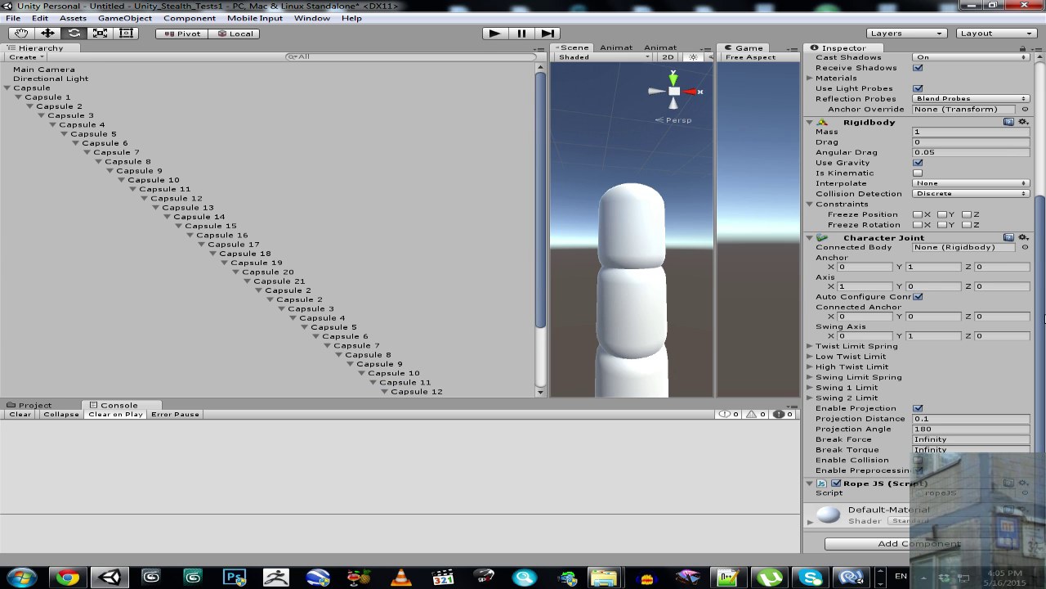
pyautogui.click(30, 89)
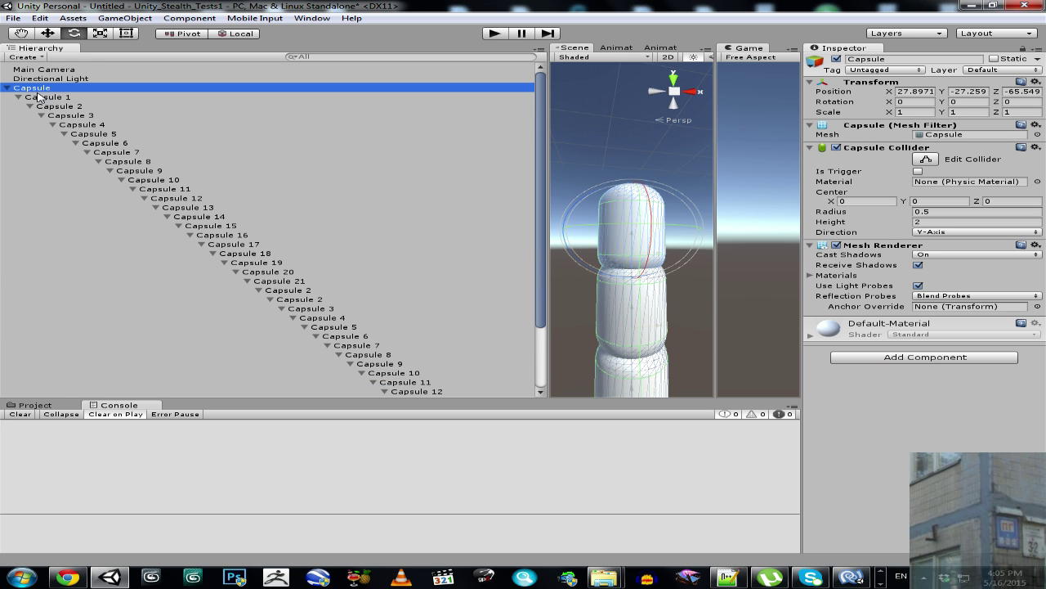
# Step: Give the root Capsule a Rigidbody with Freeze Position on X and Y
pyautogui.click(851, 361)
pyautogui.write('rig')
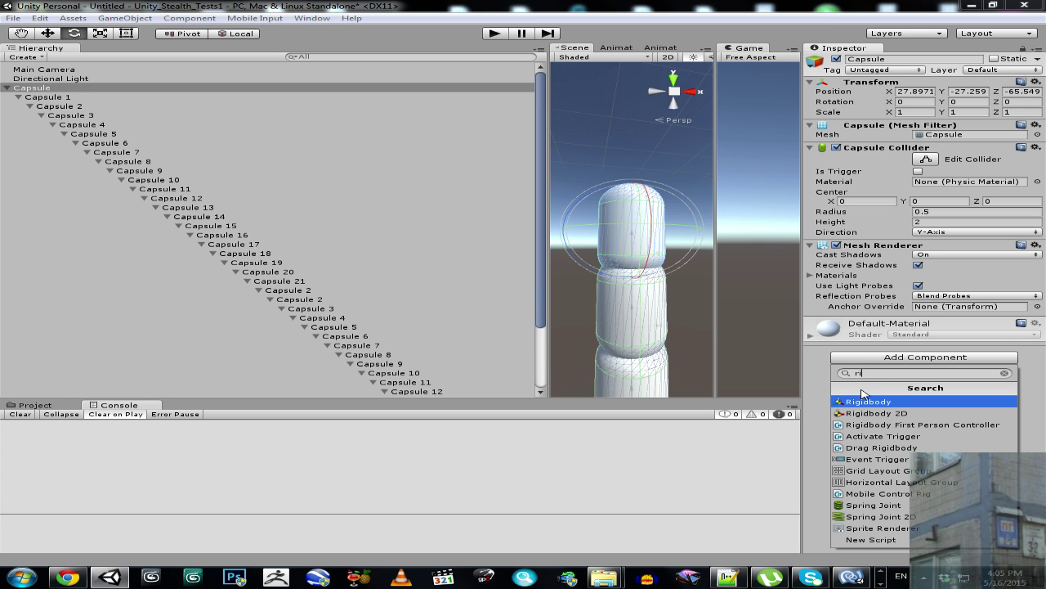
pyautogui.click(875, 402)
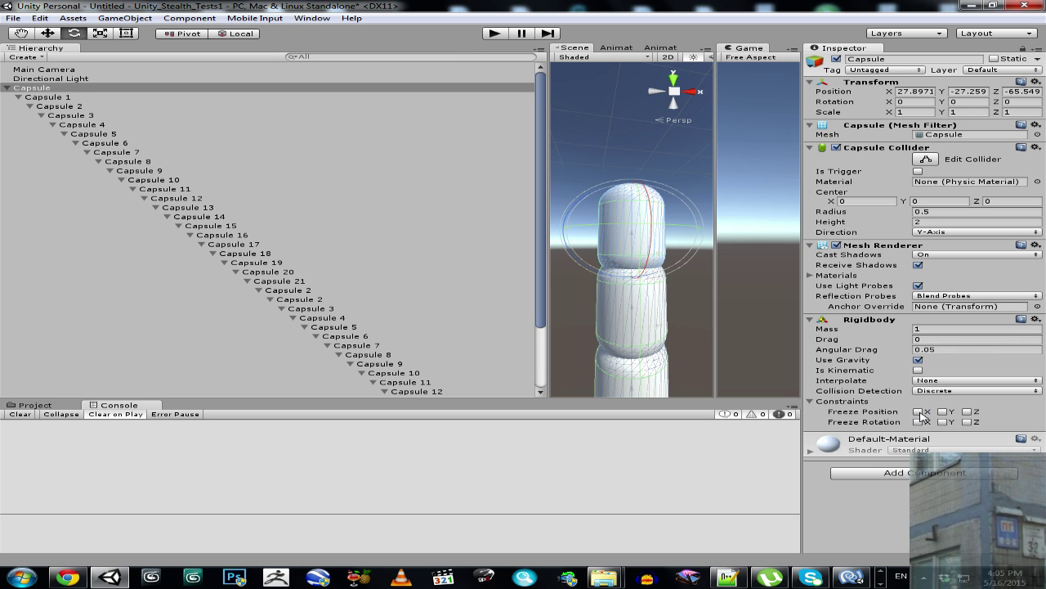
pyautogui.click(918, 411)
pyautogui.click(83, 107)
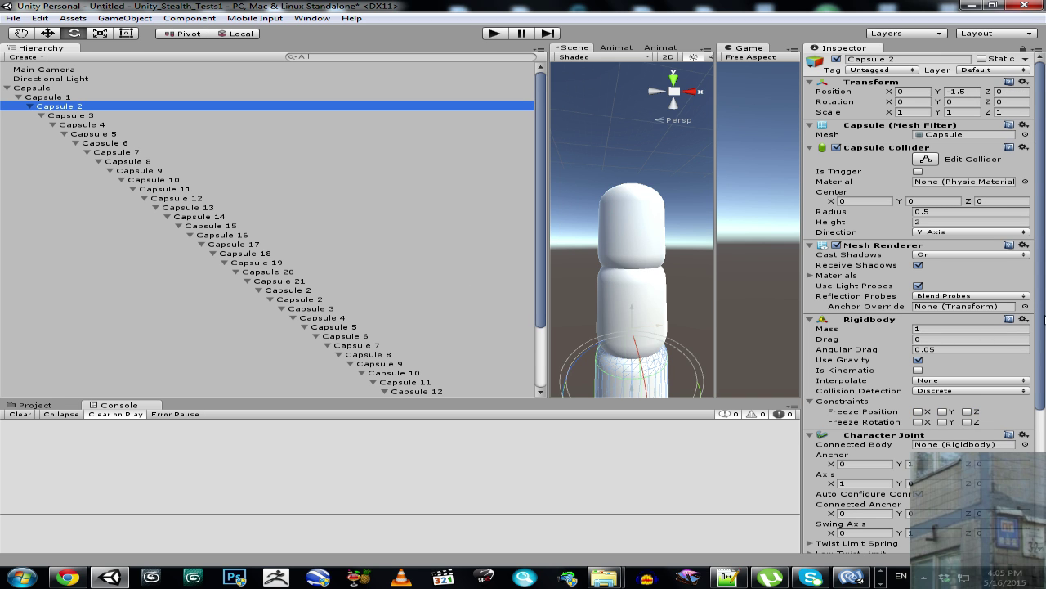
# Step: Fold up the nested capsule Hierarchy and drag the splitter left to widen the Scene view
pyautogui.scroll(-5, 1042, 319)
pyautogui.scroll(3, 1042, 319)
pyautogui.scroll(2, 1041, 319)
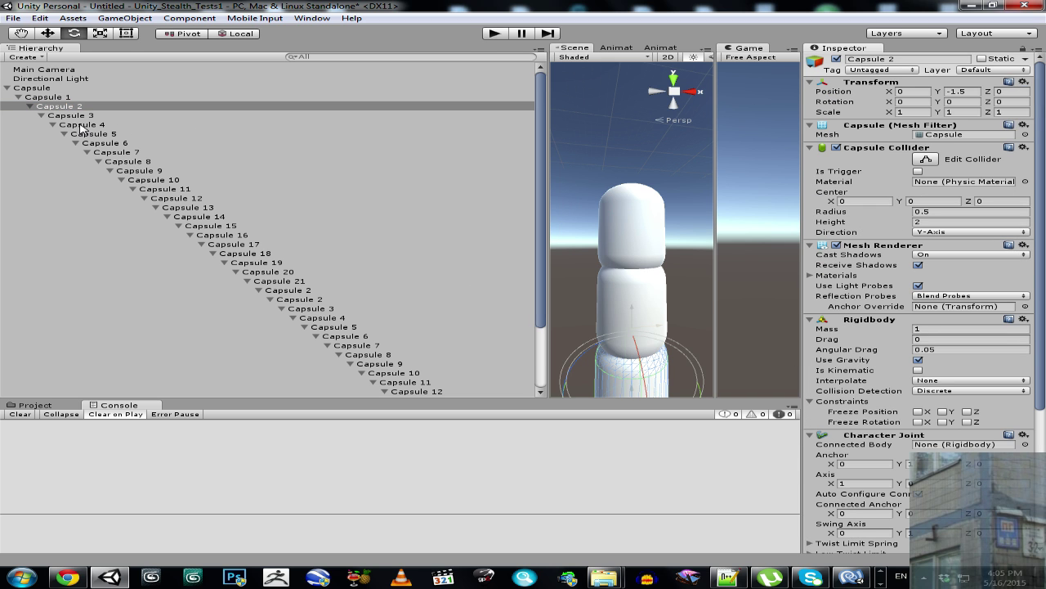
pyautogui.click(18, 98)
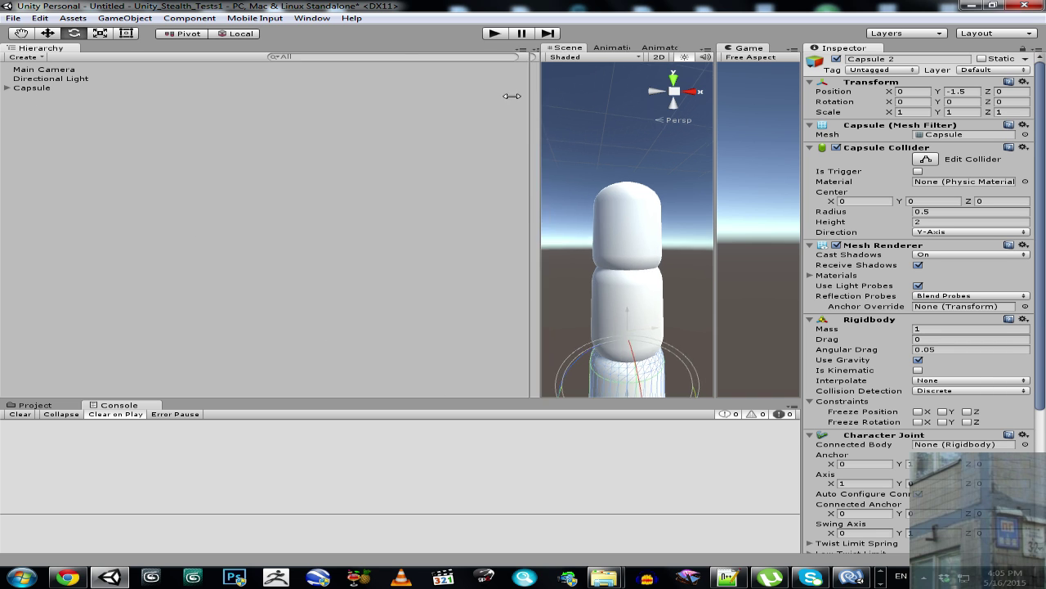
pyautogui.moveTo(538, 95); pyautogui.dragTo(164, 95)
pyautogui.scroll(-5, 474, 152)
pyautogui.scroll(-5, 496, 202)
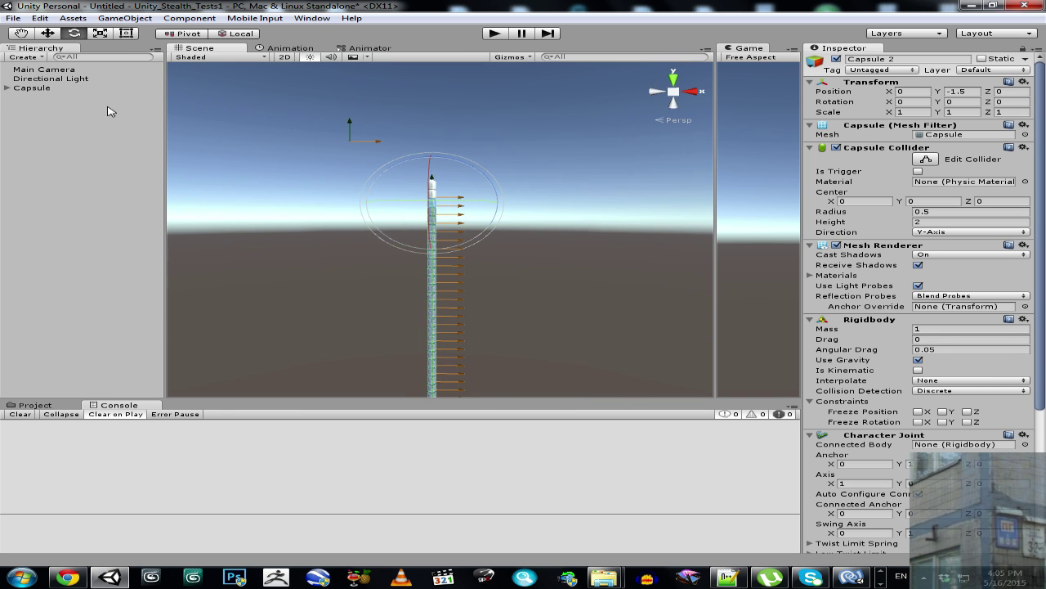
# Step: Orbit to a side-on view of the whole capsule column and select the bottom capsule
pyautogui.click(33, 88)
pyautogui.click(584, 147)
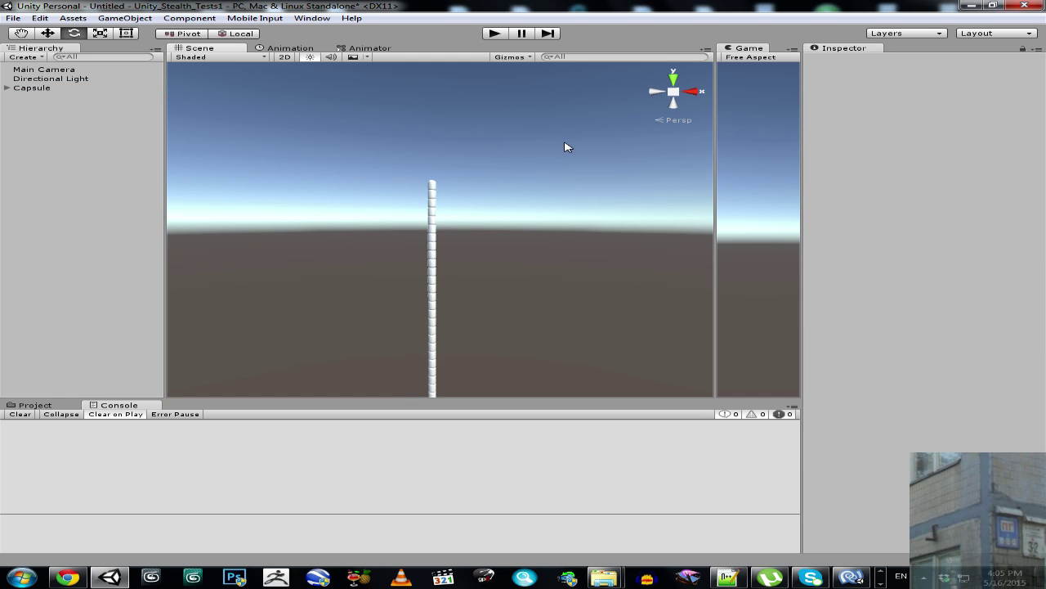
pyautogui.click(7, 88)
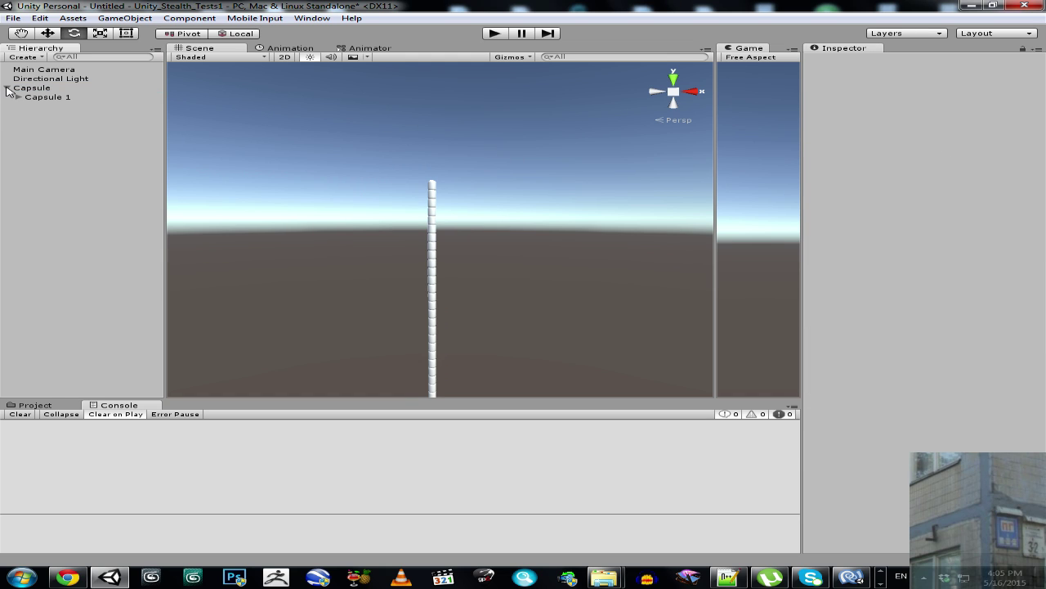
pyautogui.click(6, 88)
pyautogui.moveTo(415, 163)
pyautogui.keyDown('alt'); pyautogui.mouseDown()
pyautogui.moveTo(465, 266)
pyautogui.moveTo(415, 338)
pyautogui.moveTo(442, 344)
pyautogui.moveTo(477, 315)
pyautogui.mouseUp(); pyautogui.keyUp('alt')
pyautogui.click(439, 219)
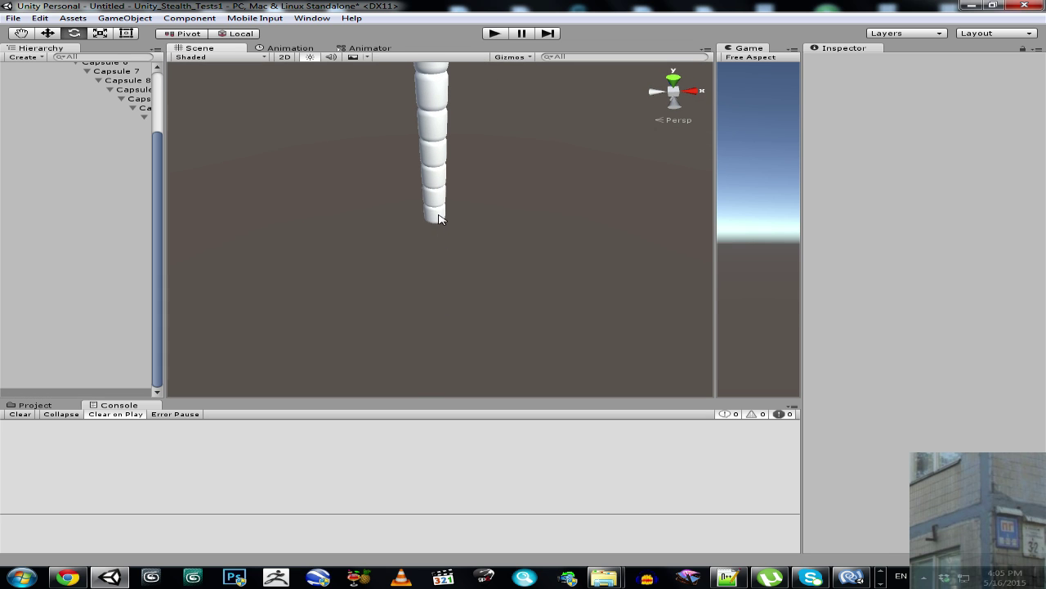
pyautogui.moveTo(439, 218)
pyautogui.keyDown('alt'); pyautogui.mouseDown()
pyautogui.moveTo(467, 227)
pyautogui.moveTo(444, 158)
pyautogui.moveTo(511, 50)
pyautogui.mouseUp(); pyautogui.keyUp('alt')
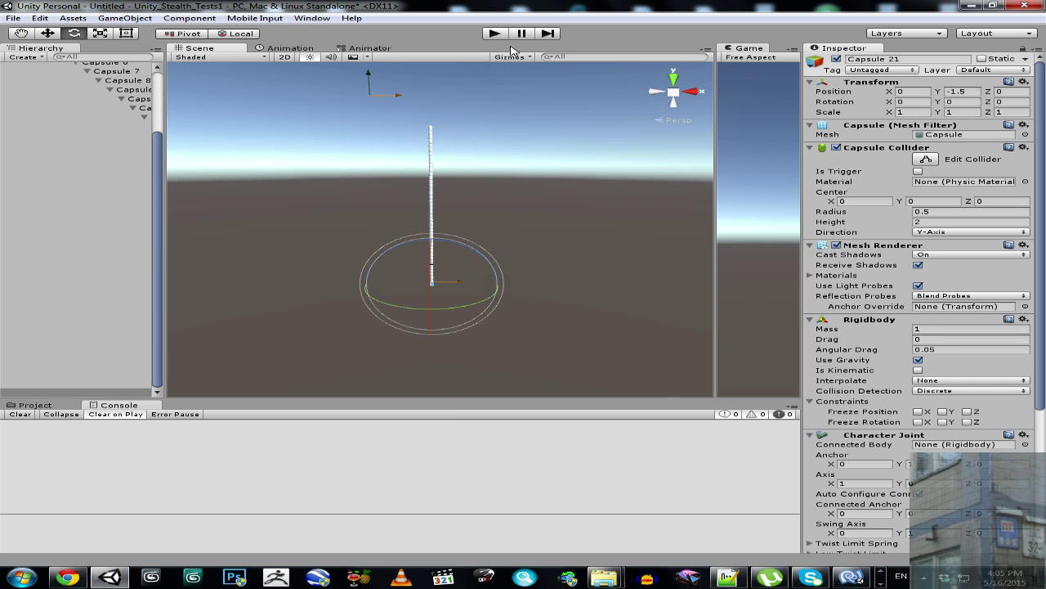
# Step: Enter Play mode and drag the bottom capsule sideways along X to bend the rope
pyautogui.click(495, 33)
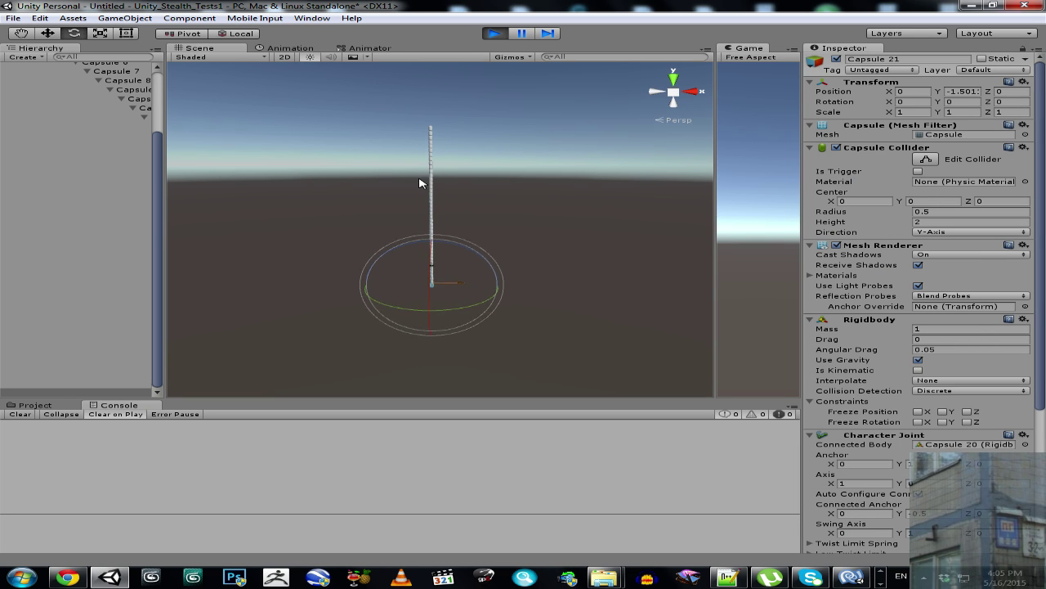
pyautogui.scroll(5, 417, 171)
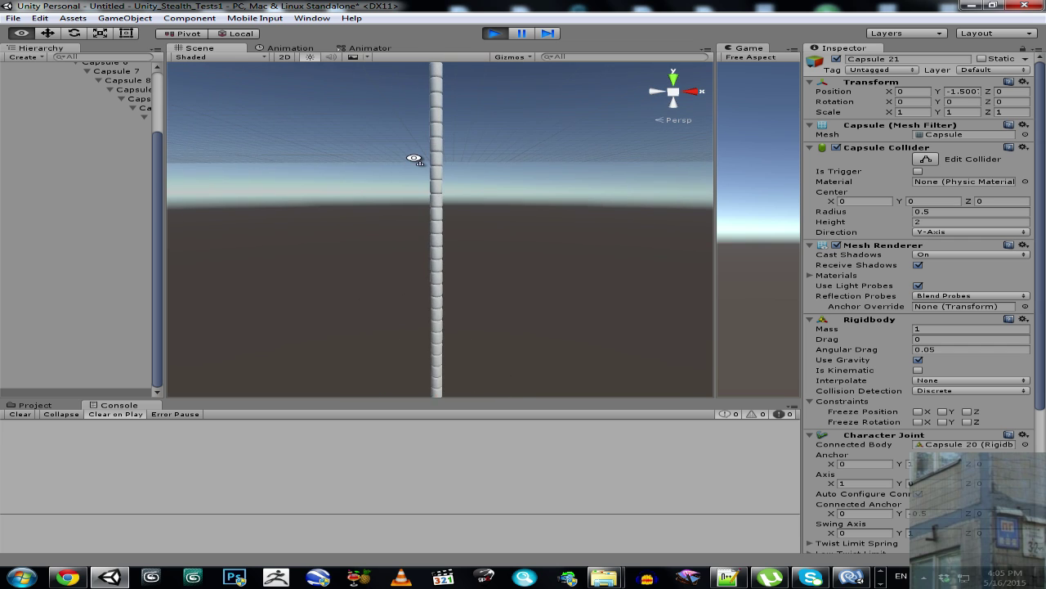
pyautogui.scroll(-3, 414, 158)
pyautogui.scroll(-5, 415, 159)
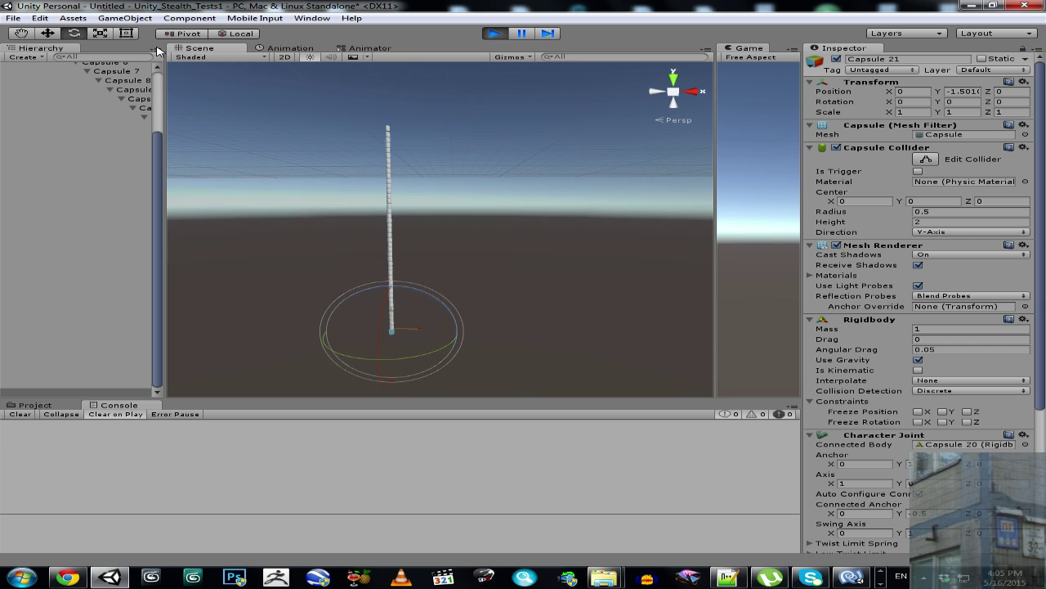
pyautogui.press('w')
pyautogui.moveTo(455, 337); pyautogui.dragTo(472, 228)
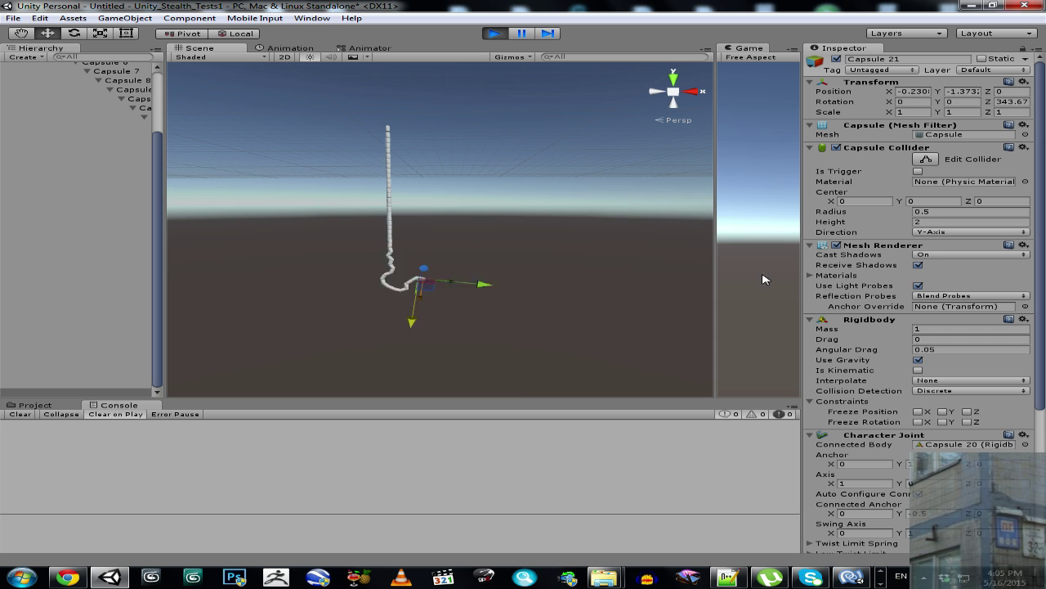
# Step: Maximize the Scene view and fly the camera closer to the capsule chain
pyautogui.rightClick(225, 47)
pyautogui.click(249, 52)
pyautogui.moveTo(646, 221)
pyautogui.mouseDown(button='right')
pyautogui.moveTo(942, 174)
pyautogui.moveTo(683, 354)
pyautogui.moveTo(301, 92)
pyautogui.mouseUp(button='right')
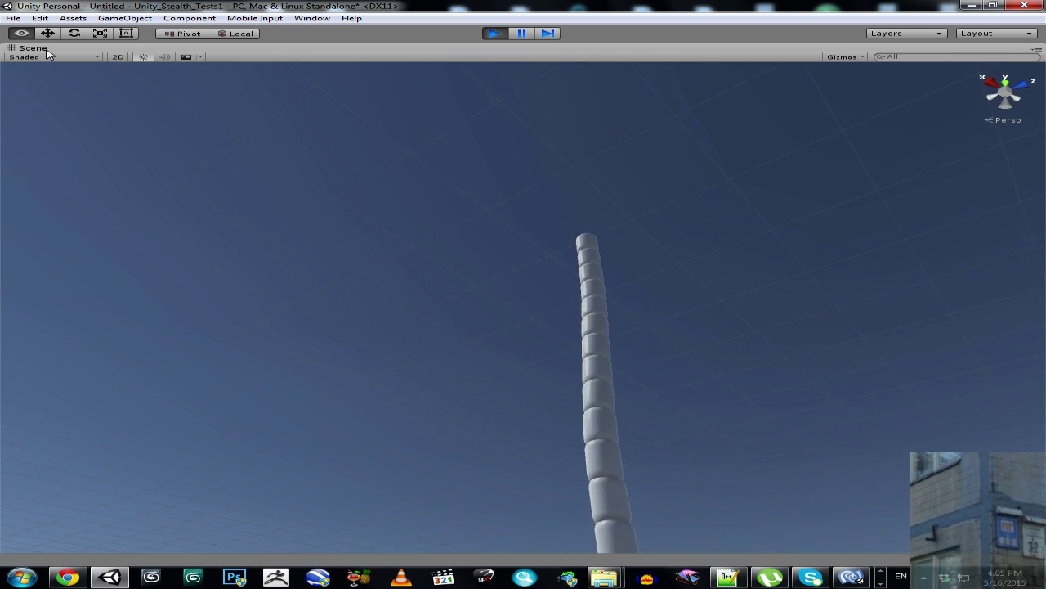
# Step: Fly the camera up the swinging rope, stop Play mode, then minimize Unity and MonoDevelop
pyautogui.moveTo(301, 92)
pyautogui.mouseDown(button='right')
pyautogui.moveTo(4, 124)
pyautogui.moveTo(889, 323)
pyautogui.moveTo(15, 442)
pyautogui.moveTo(379, 17)
pyautogui.moveTo(367, 292)
pyautogui.moveTo(355, 343)
pyautogui.moveTo(375, 327)
pyautogui.moveTo(417, 205)
pyautogui.moveTo(437, 191)
pyautogui.moveTo(515, 201)
pyautogui.moveTo(508, 60)
pyautogui.mouseUp(button='right')
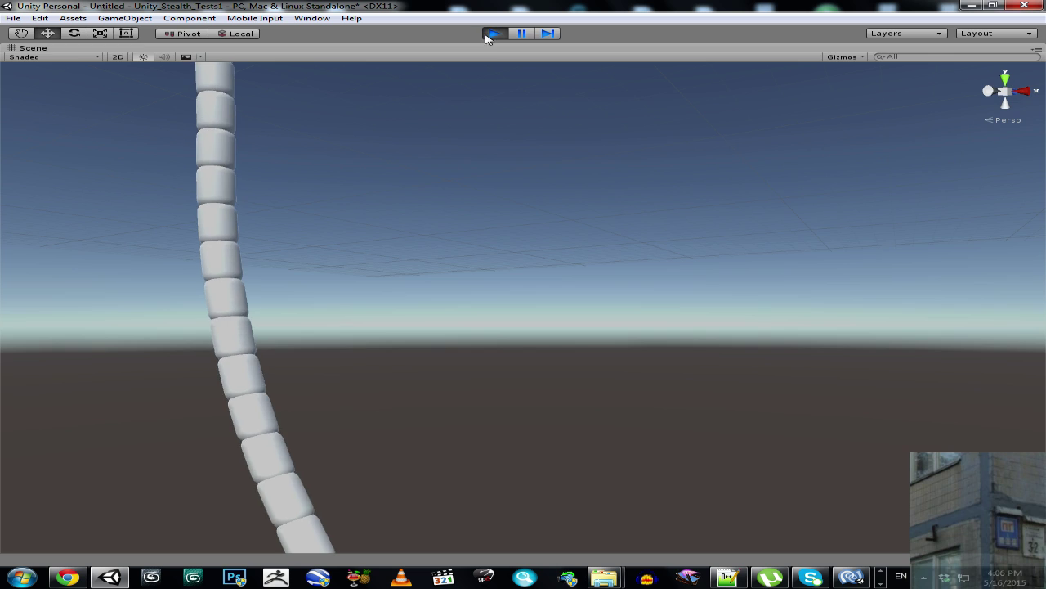
pyautogui.click(495, 33)
pyautogui.moveTo(504, 206); pyautogui.dragTo(757, 253, button='right')
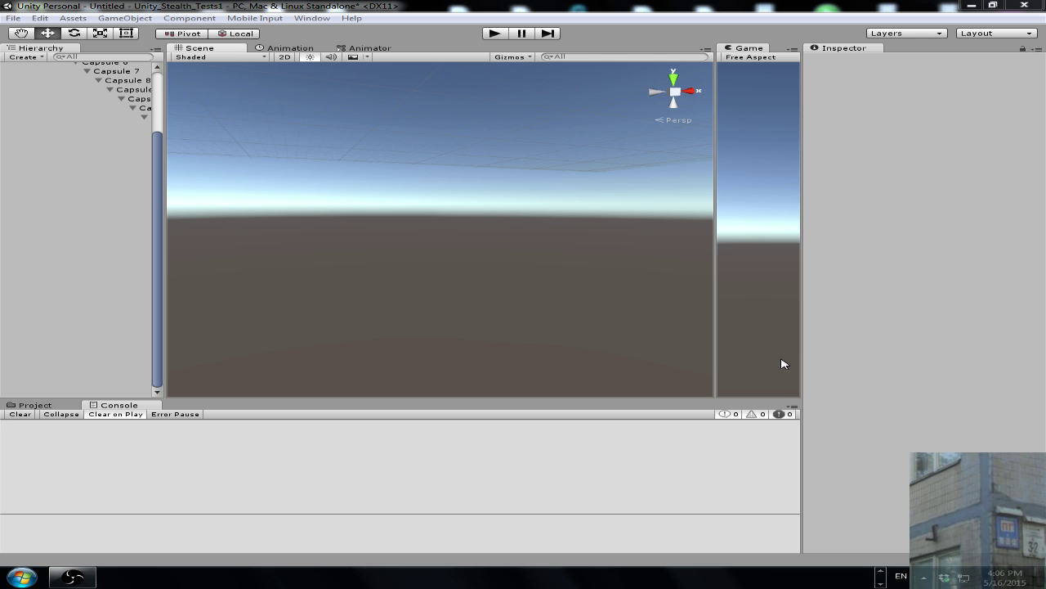
pyautogui.click(972, 6)
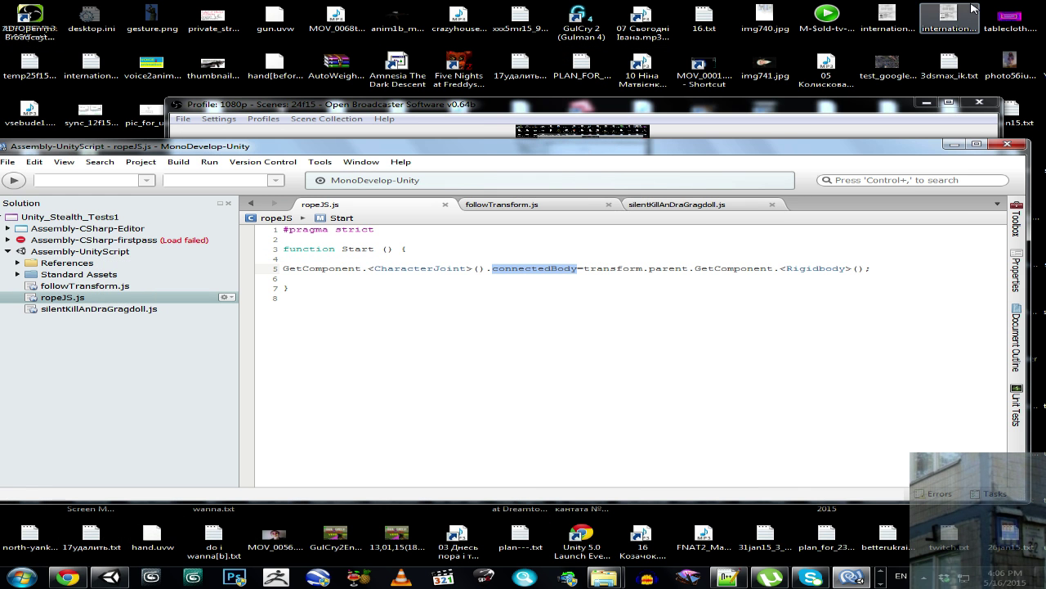
pyautogui.click(954, 145)
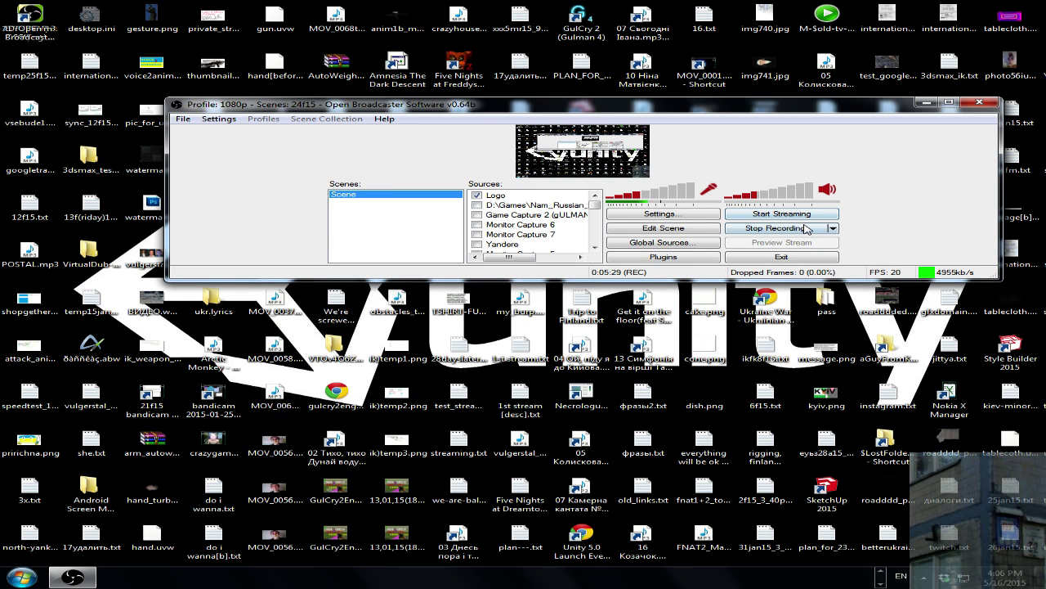